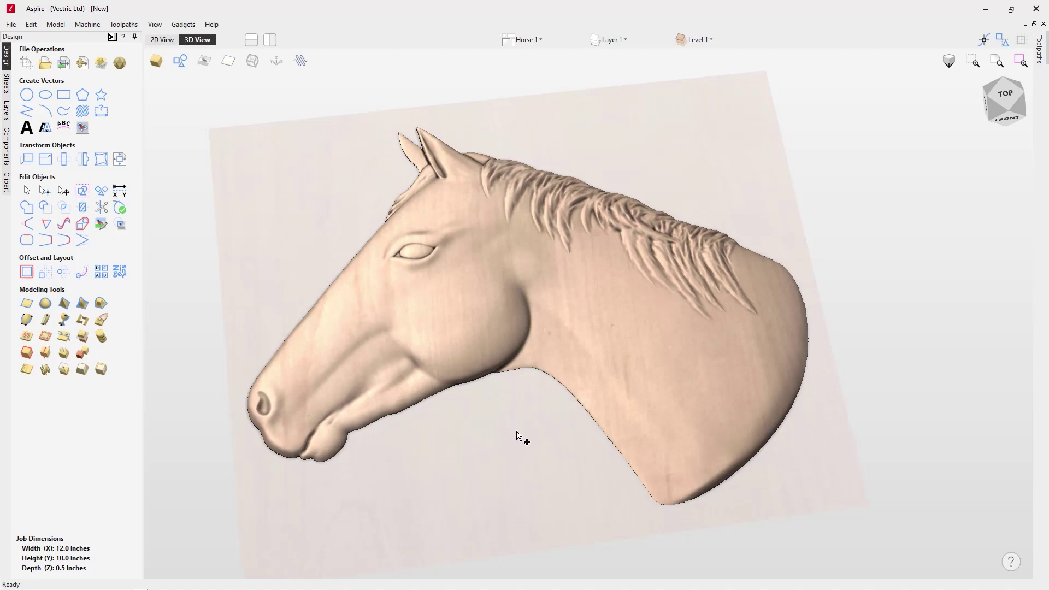
# Tilt the horse-head relief to several angles, then snap to the top view.
pyautogui.moveTo(519, 436)
pyautogui.mouseDown()
pyautogui.moveTo(557, 422)
pyautogui.moveTo(565, 404)
pyautogui.moveTo(508, 438)
pyautogui.moveTo(457, 436)
pyautogui.moveTo(383, 400)
pyautogui.moveTo(401, 417)
pyautogui.moveTo(496, 434)
pyautogui.moveTo(516, 450)
pyautogui.mouseUp()
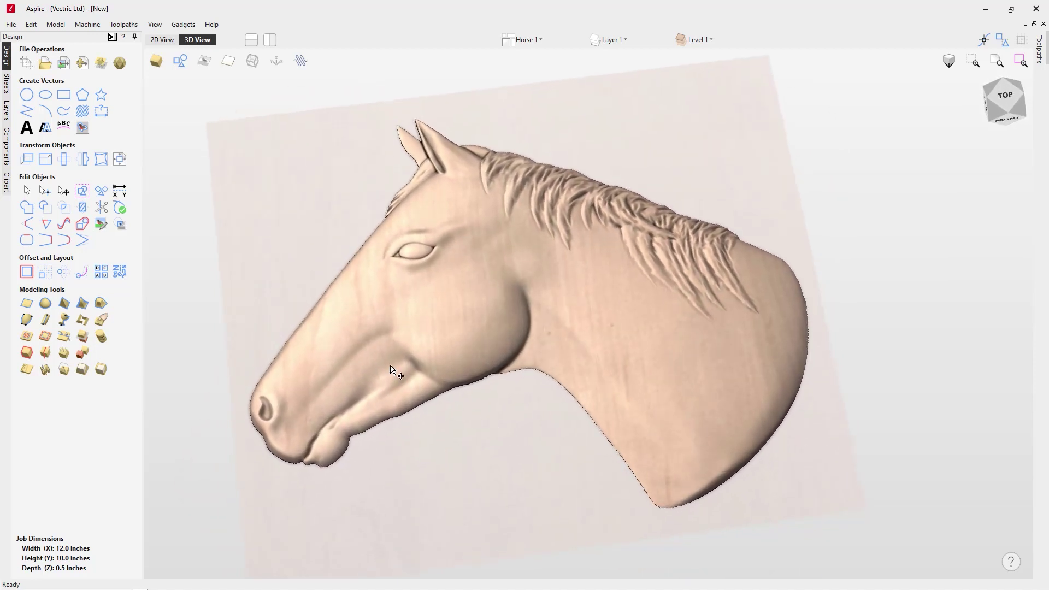
pyautogui.moveTo(380, 328); pyautogui.dragTo(391, 306)
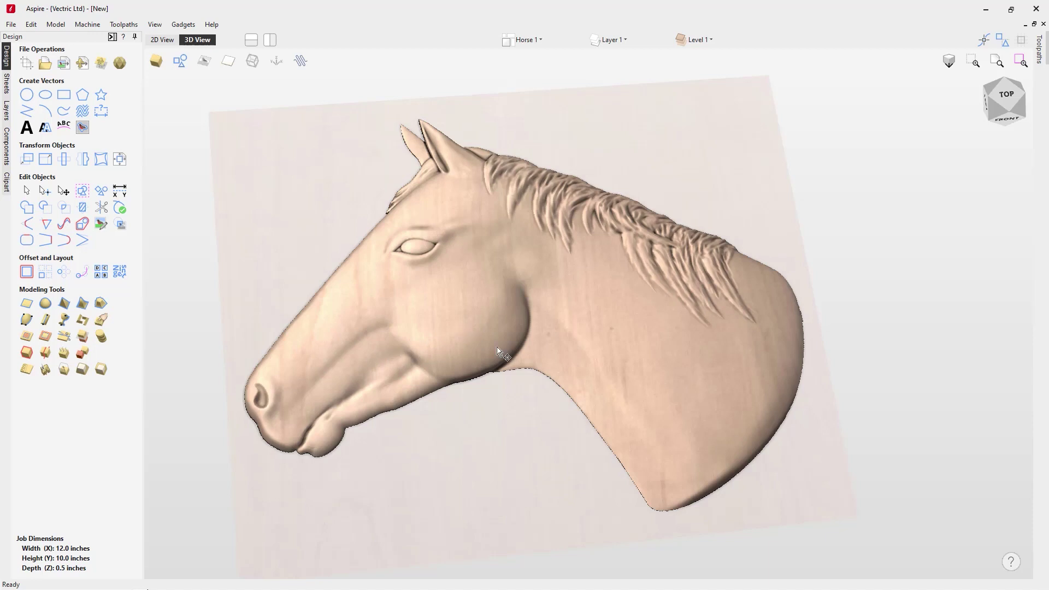
pyautogui.moveTo(499, 367); pyautogui.dragTo(539, 345)
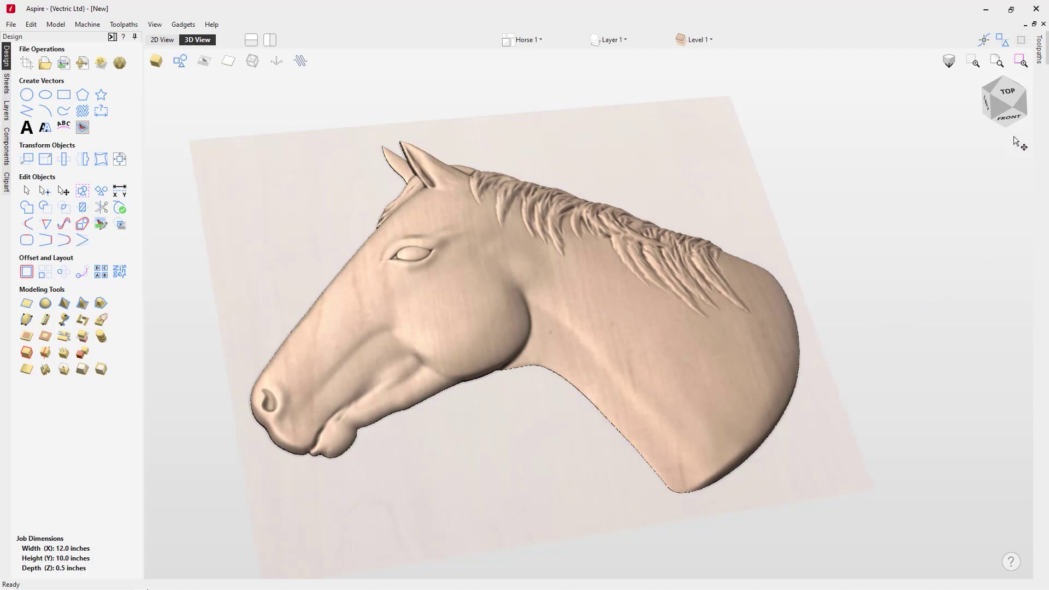
pyautogui.click(1011, 101)
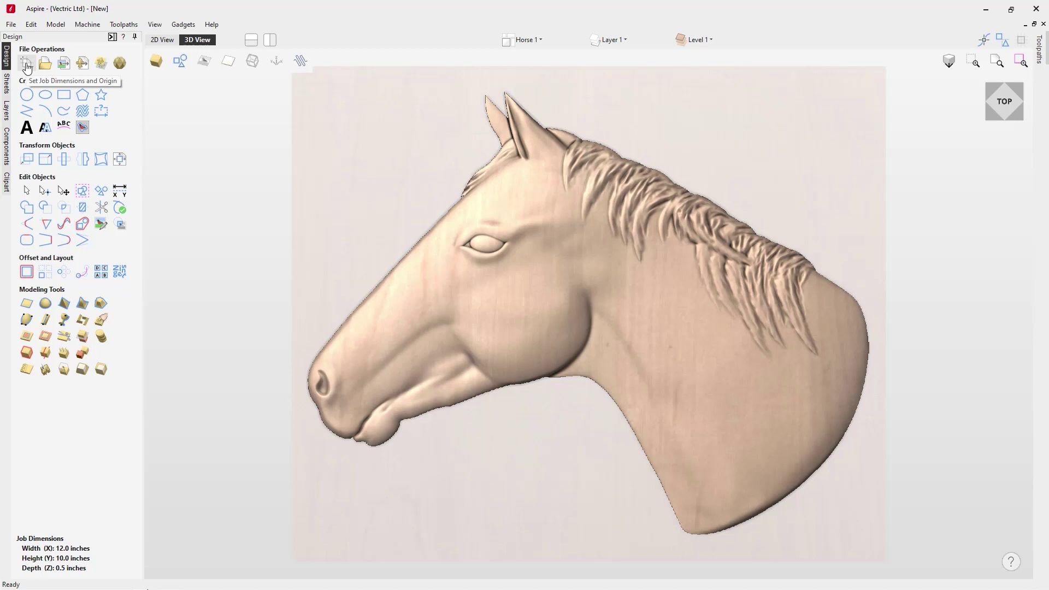
# Keep the job's modeling resolution at Very High (7 x Slower) and confirm the job setup.
pyautogui.click(27, 64)
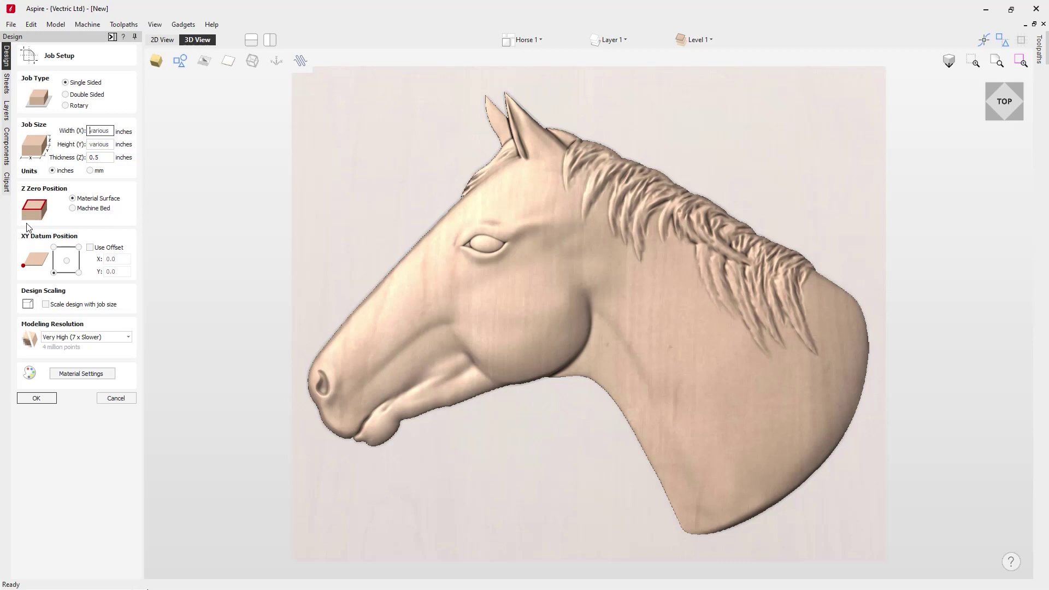
pyautogui.click(130, 338)
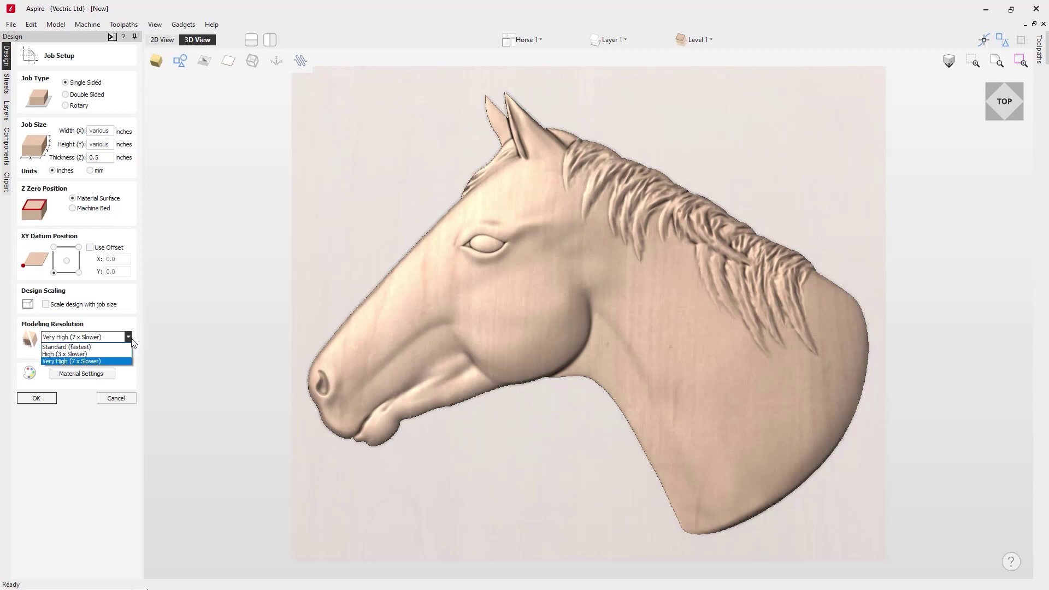
pyautogui.click(109, 362)
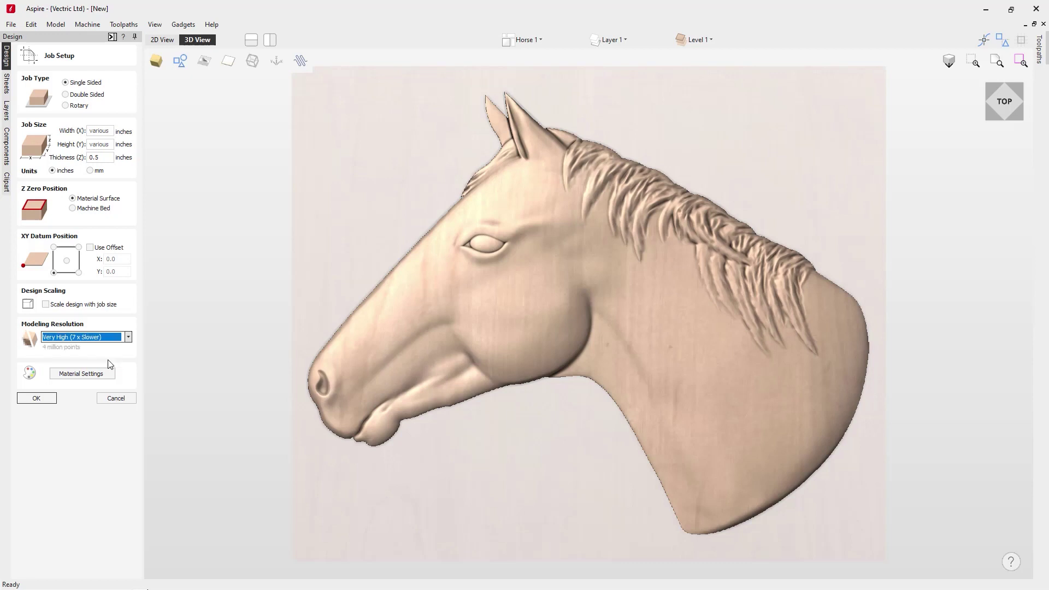
pyautogui.click(53, 400)
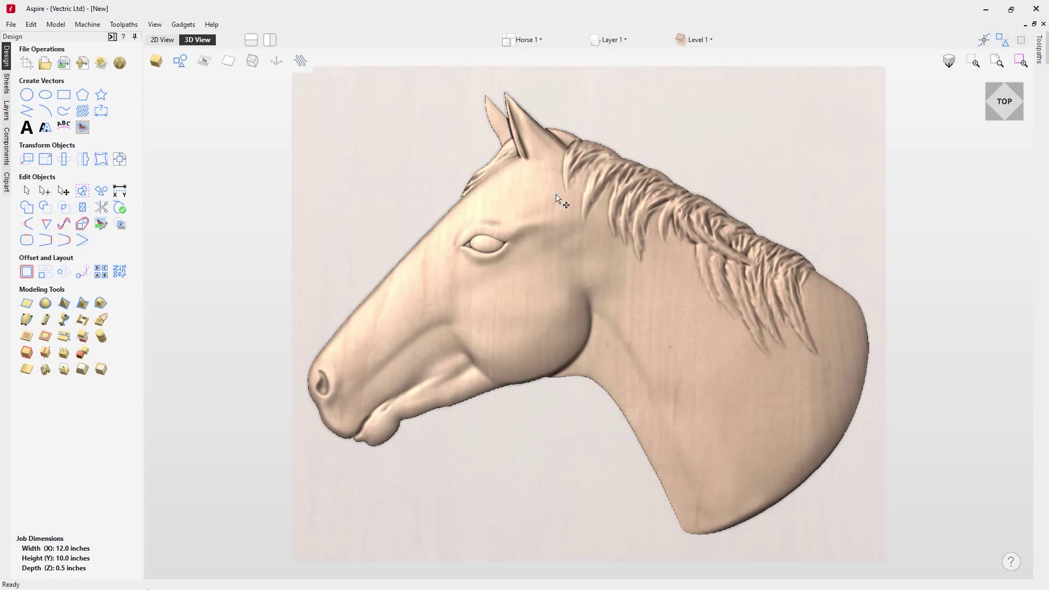
pyautogui.click(736, 396)
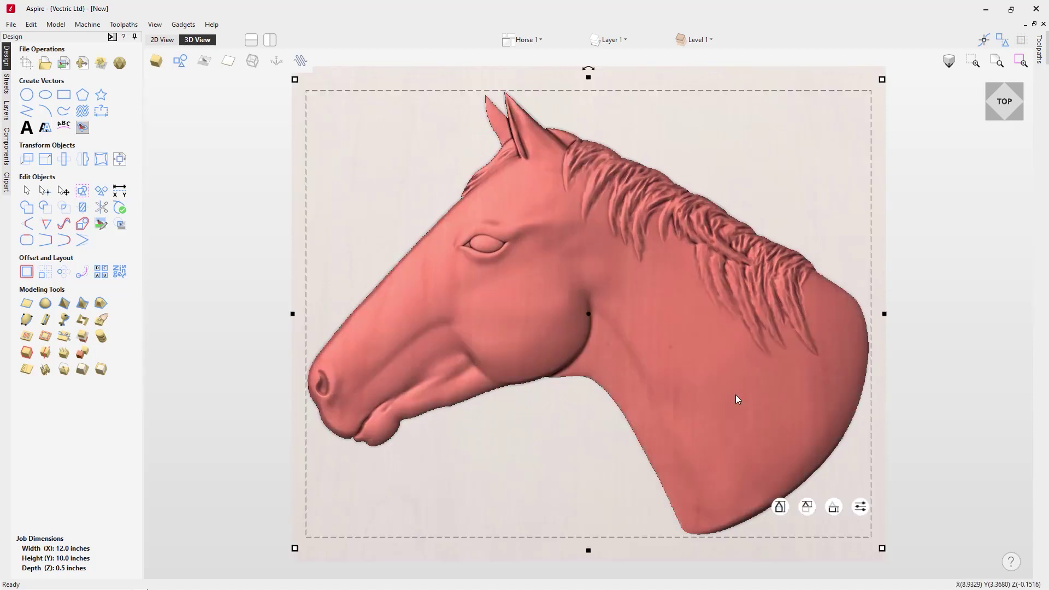
pyautogui.click(372, 523)
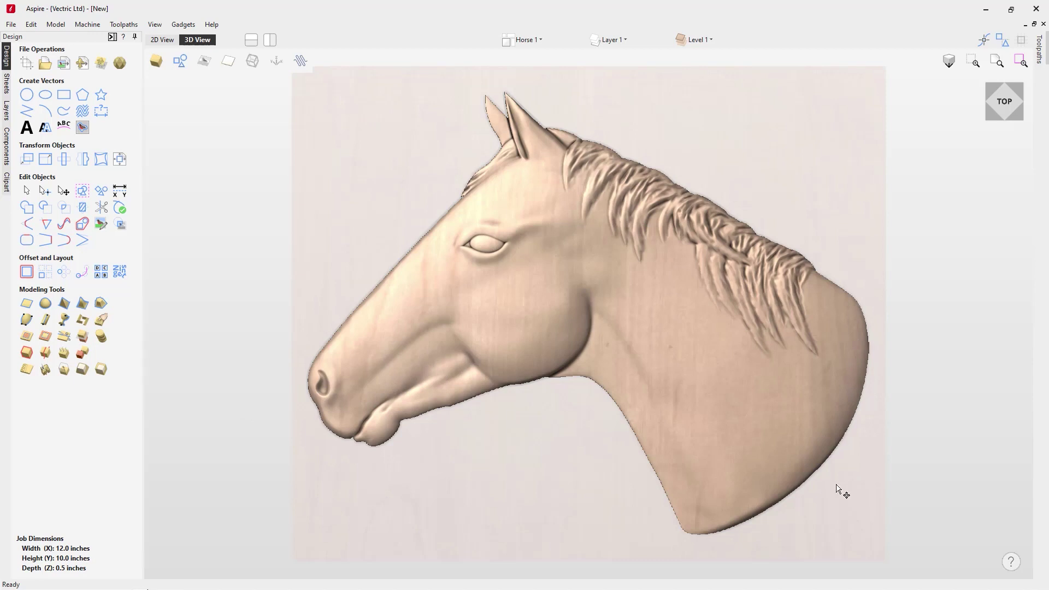
# Flip between the Horse 2 and Horse 1 sheets, panning, zooming and orbiting each board.
pyautogui.click(530, 41)
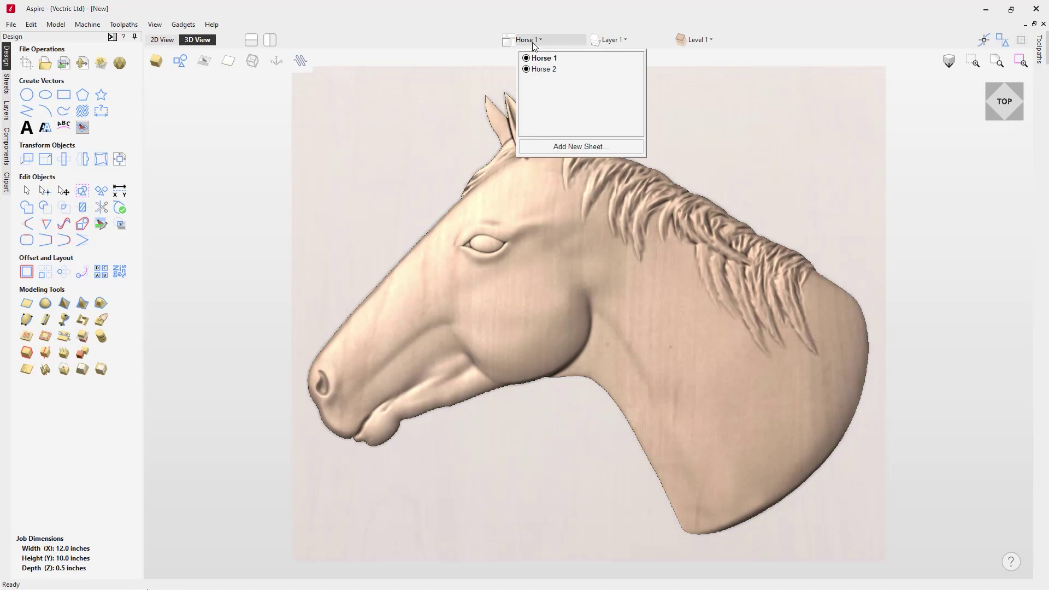
pyautogui.click(544, 69)
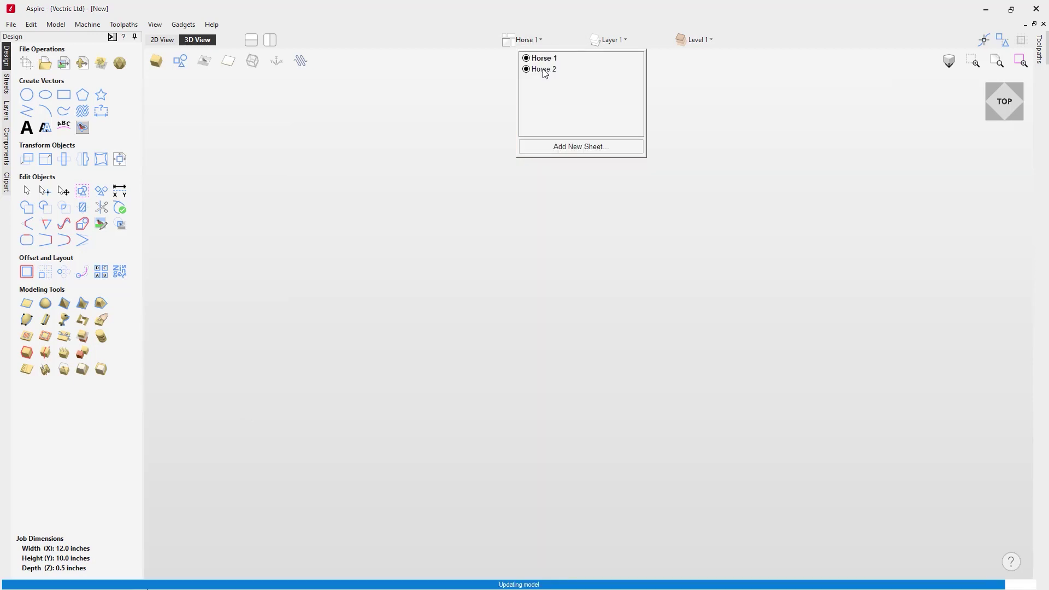
pyautogui.scroll(-10, 435, 273)
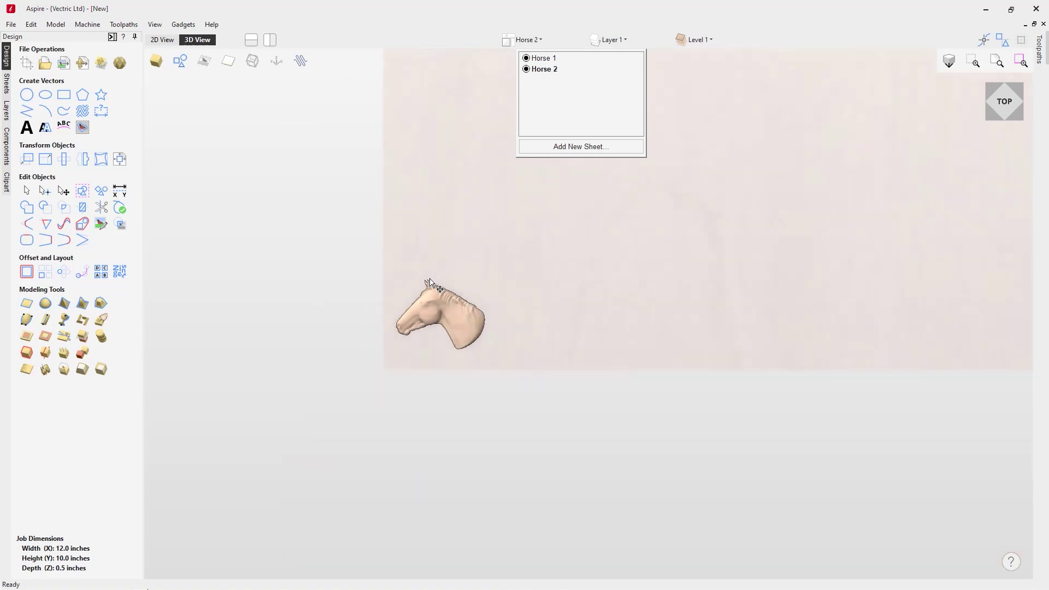
pyautogui.click(551, 267)
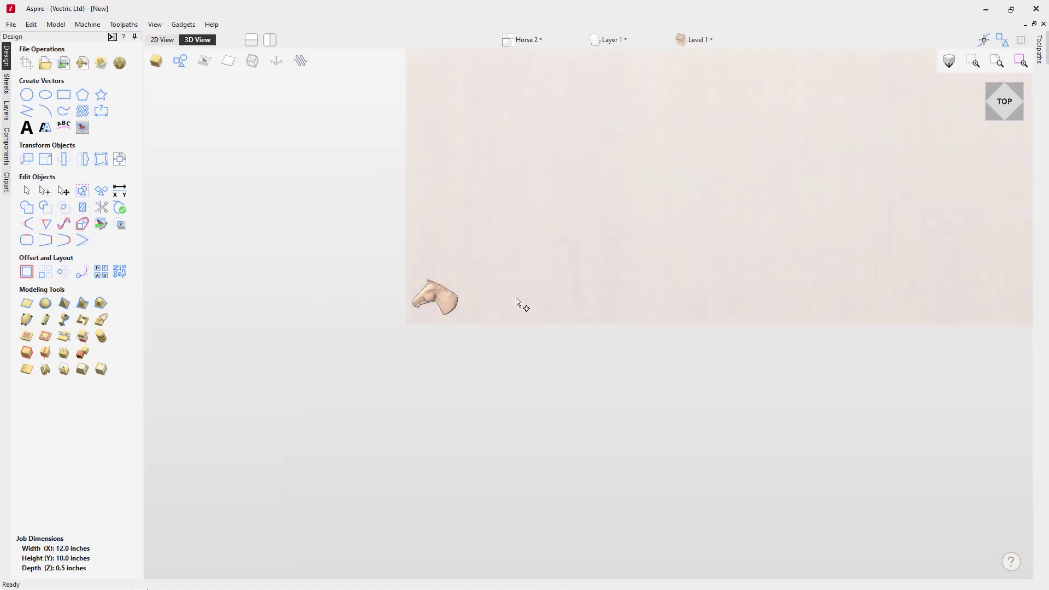
pyautogui.moveTo(569, 279); pyautogui.dragTo(355, 463, button='middle')
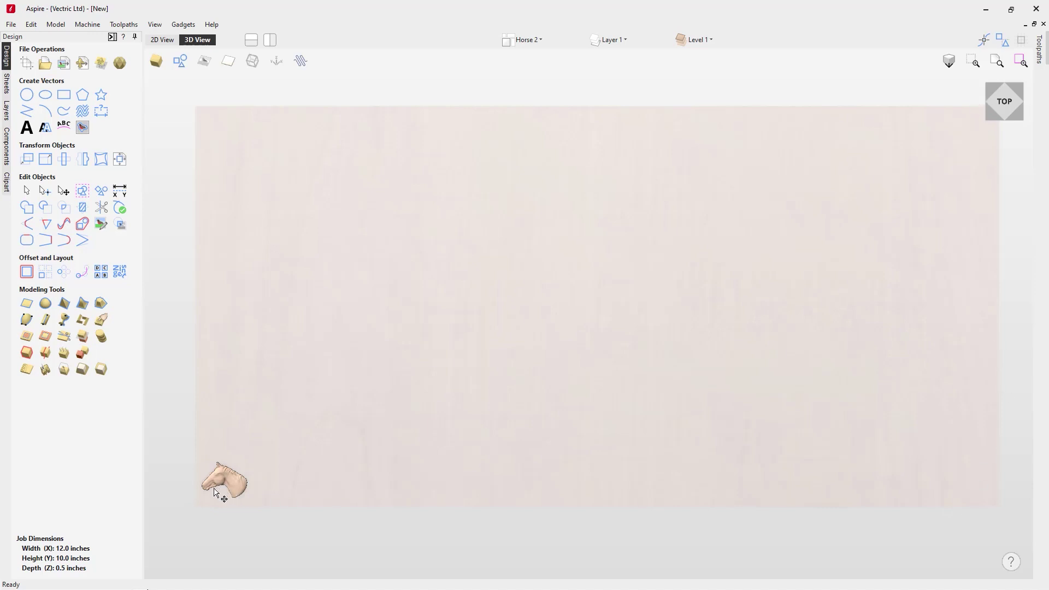
pyautogui.scroll(8, 557, 470)
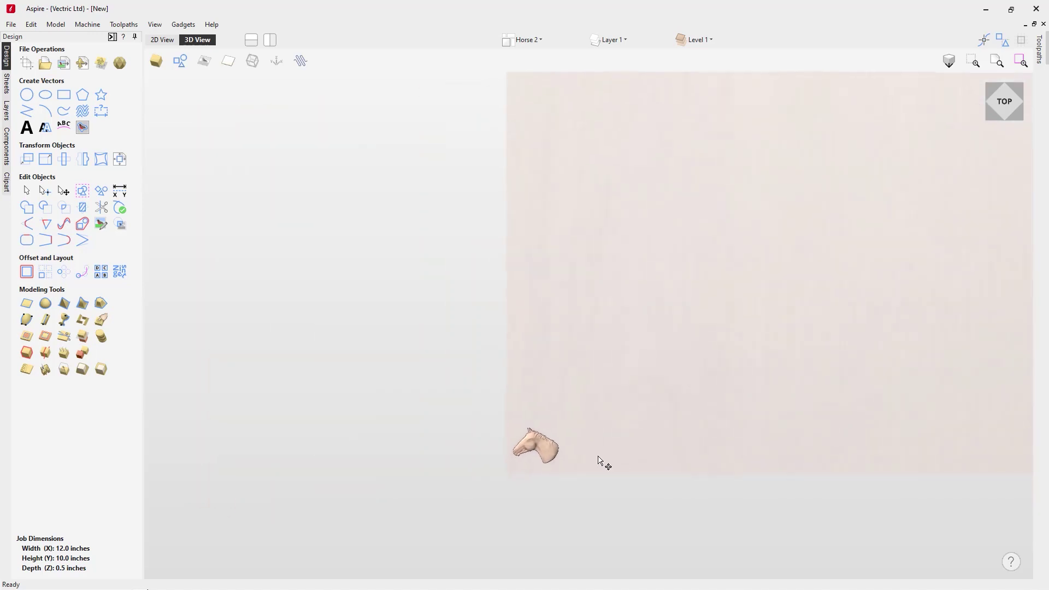
pyautogui.scroll(5, 372, 454)
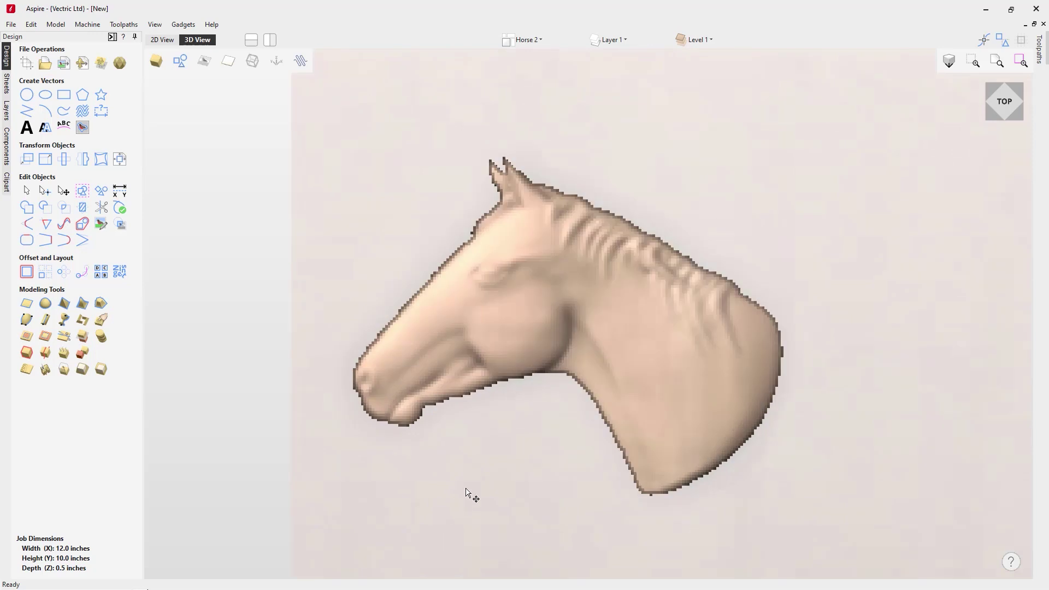
pyautogui.click(542, 40)
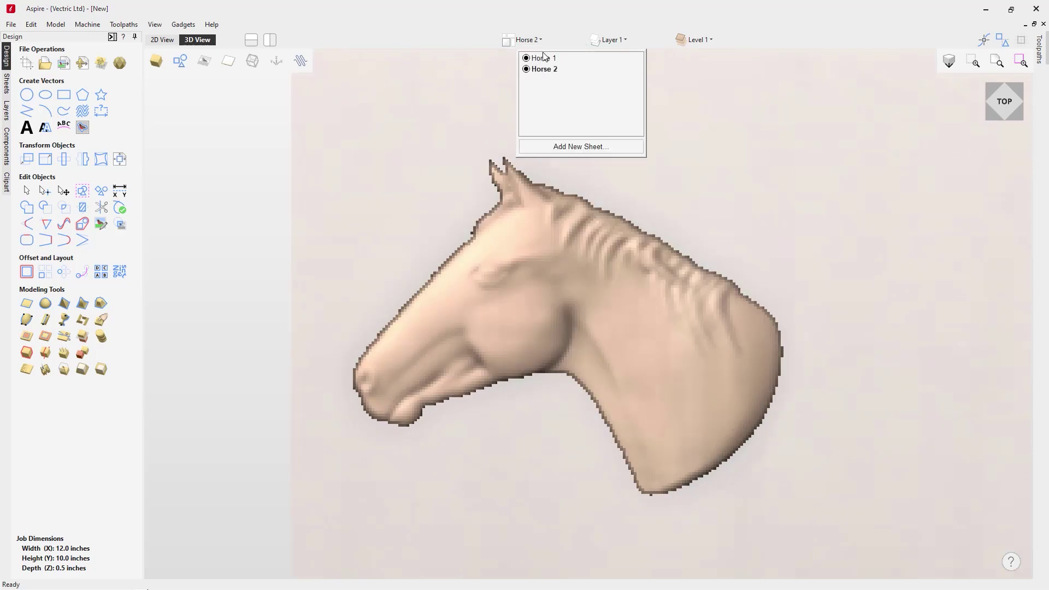
pyautogui.click(543, 58)
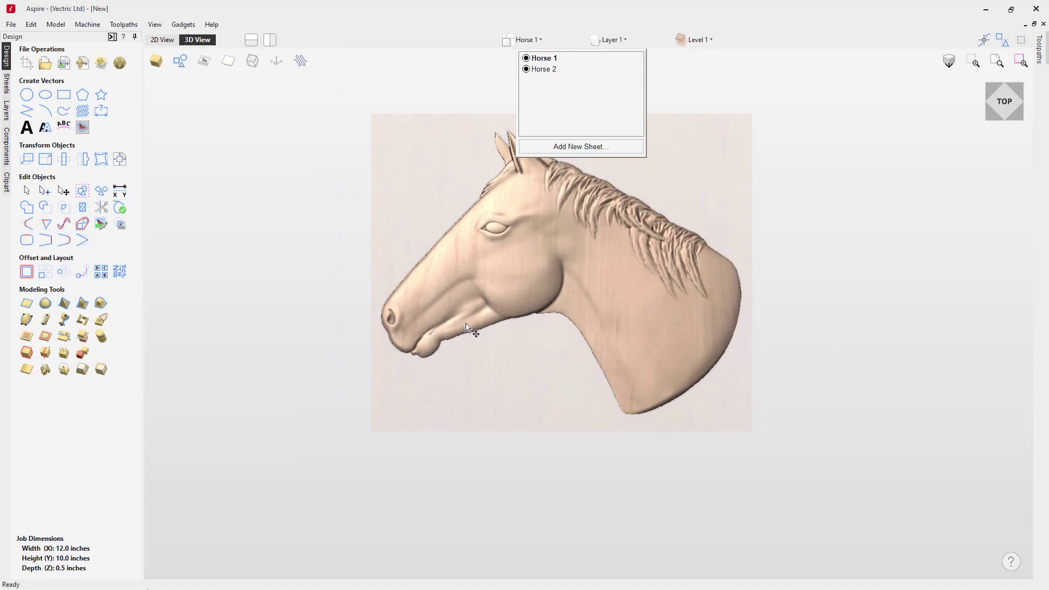
pyautogui.moveTo(424, 327); pyautogui.dragTo(526, 329)
pyautogui.scroll(2, 464, 276)
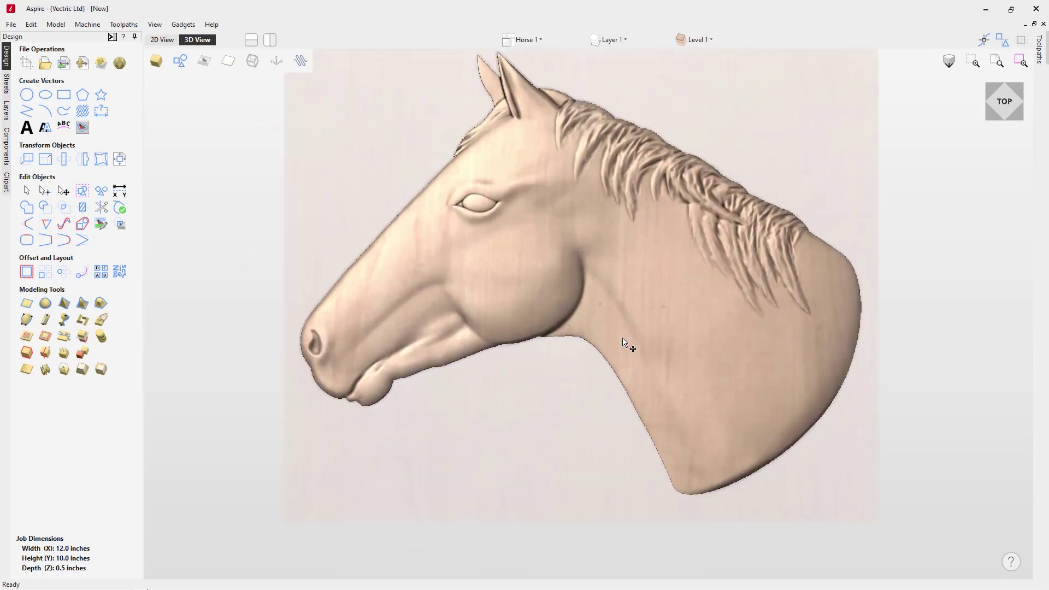
pyautogui.moveTo(623, 343); pyautogui.dragTo(613, 292)
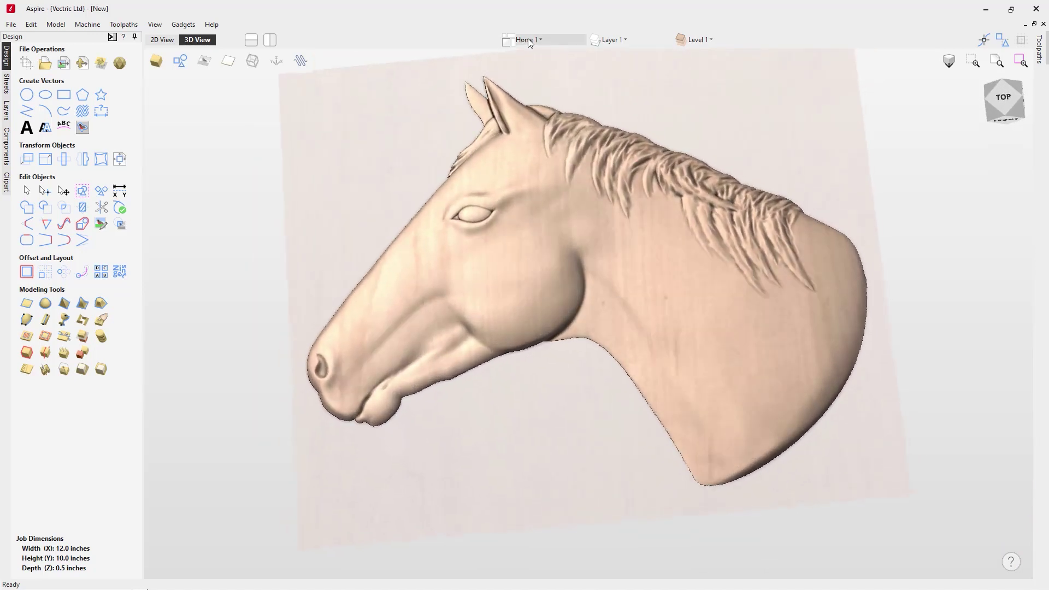
# Switch to Horse 2 and orbit, pan and zoom around its board.
pyautogui.click(529, 40)
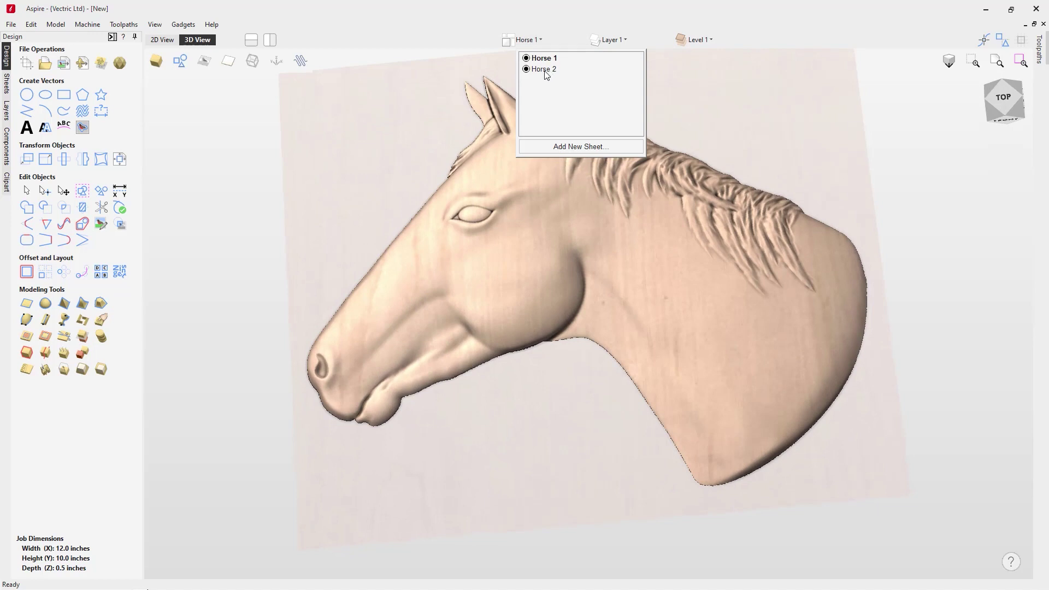
pyautogui.click(549, 71)
pyautogui.click(549, 71)
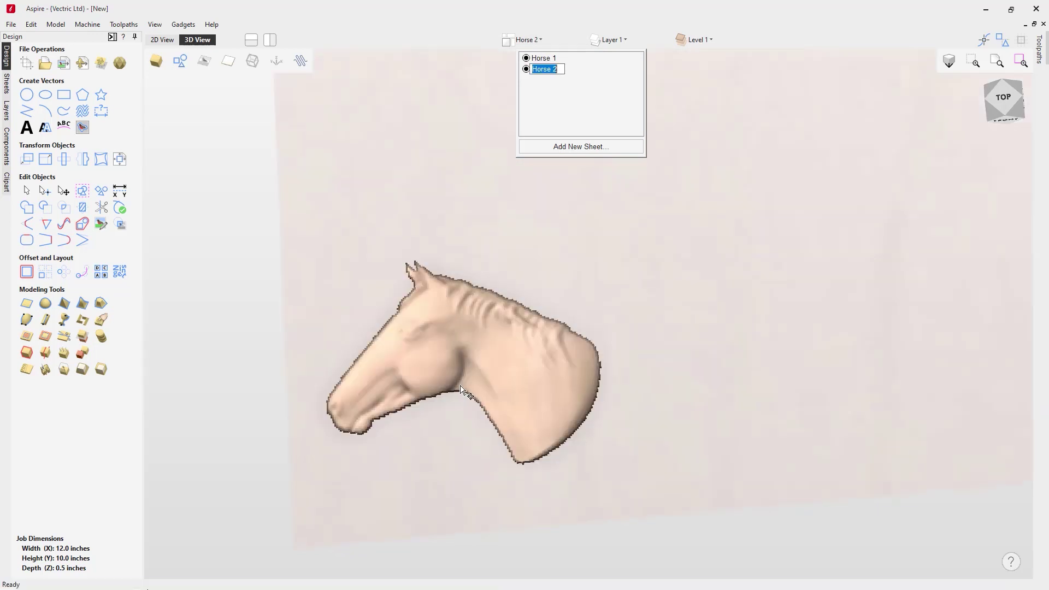
pyautogui.moveTo(459, 447); pyautogui.dragTo(566, 403)
pyautogui.scroll(2, 525, 420)
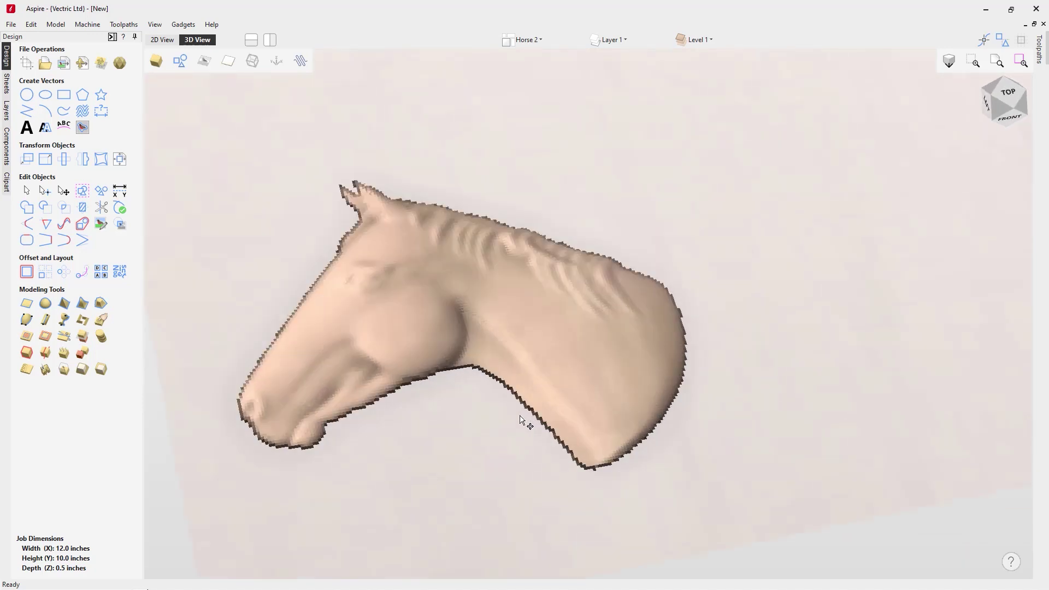
pyautogui.moveTo(369, 313); pyautogui.dragTo(464, 355)
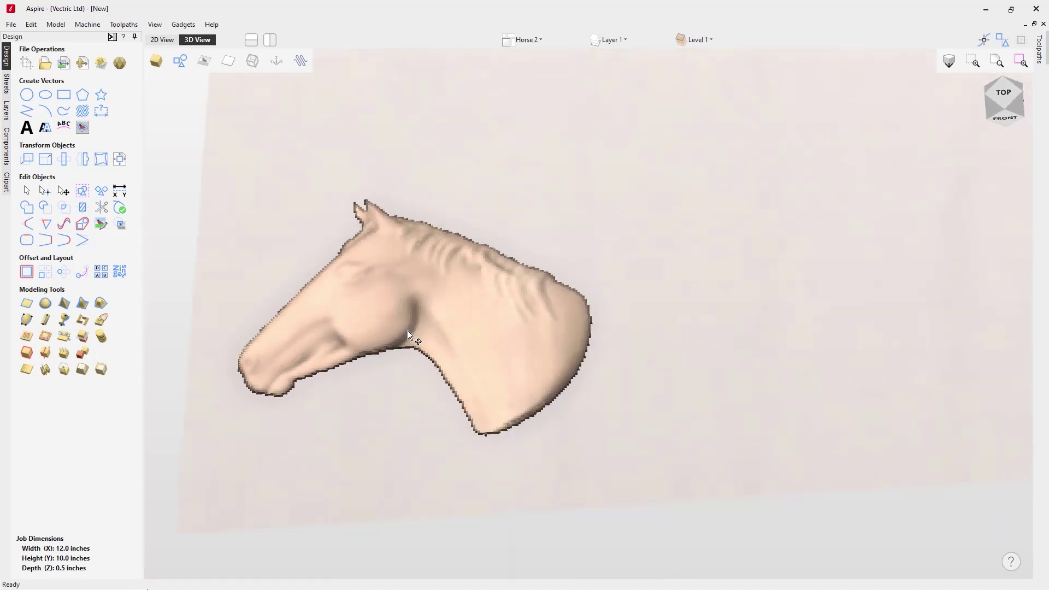
pyautogui.scroll(-3, 425, 346)
pyautogui.scroll(-4, 426, 345)
pyautogui.moveTo(487, 347); pyautogui.dragTo(440, 366, button='middle')
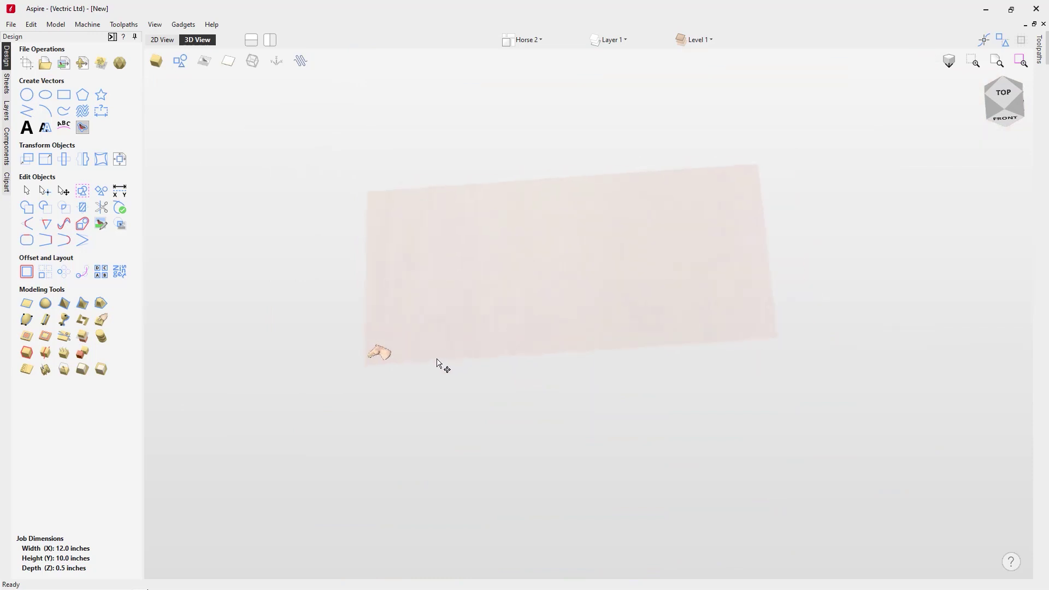
pyautogui.scroll(2, 480, 381)
pyautogui.moveTo(480, 384); pyautogui.dragTo(421, 408)
pyautogui.scroll(5, 432, 389)
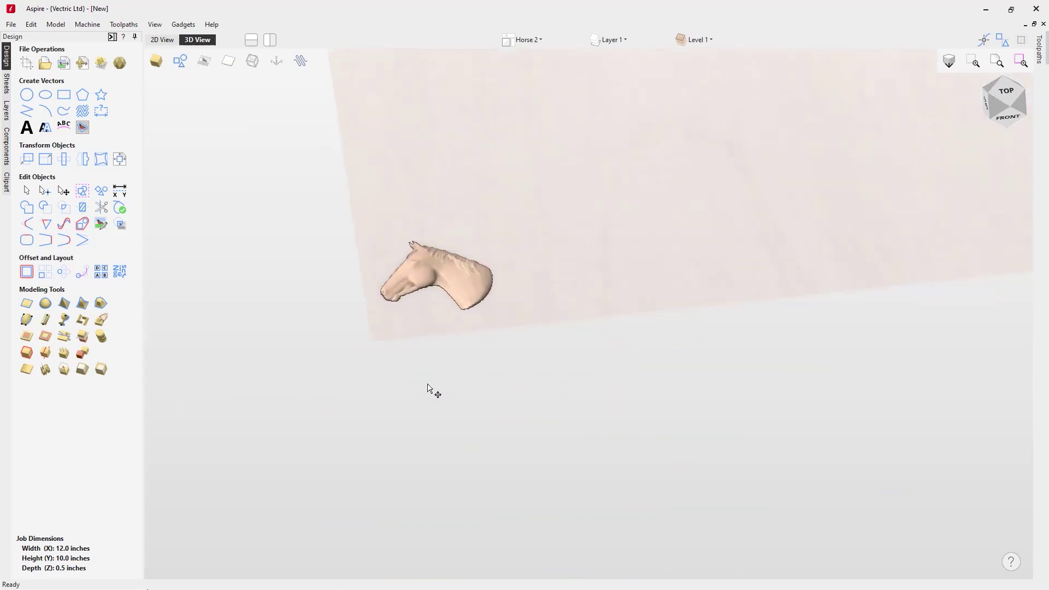
pyautogui.scroll(3, 418, 294)
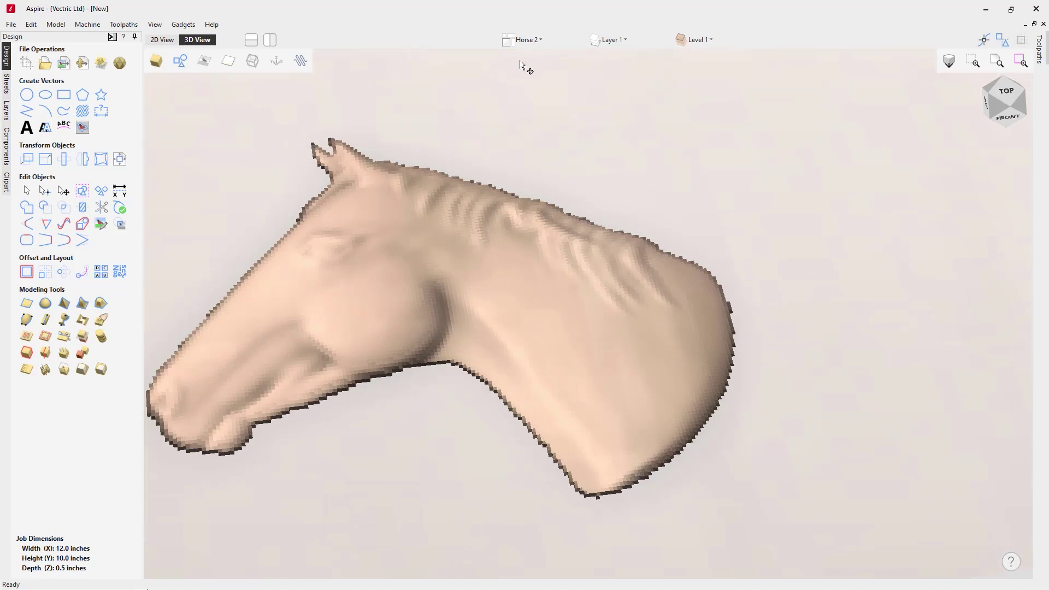
# Return to Horse 1, zoom to fit the whole relief and view it from the top.
pyautogui.click(528, 40)
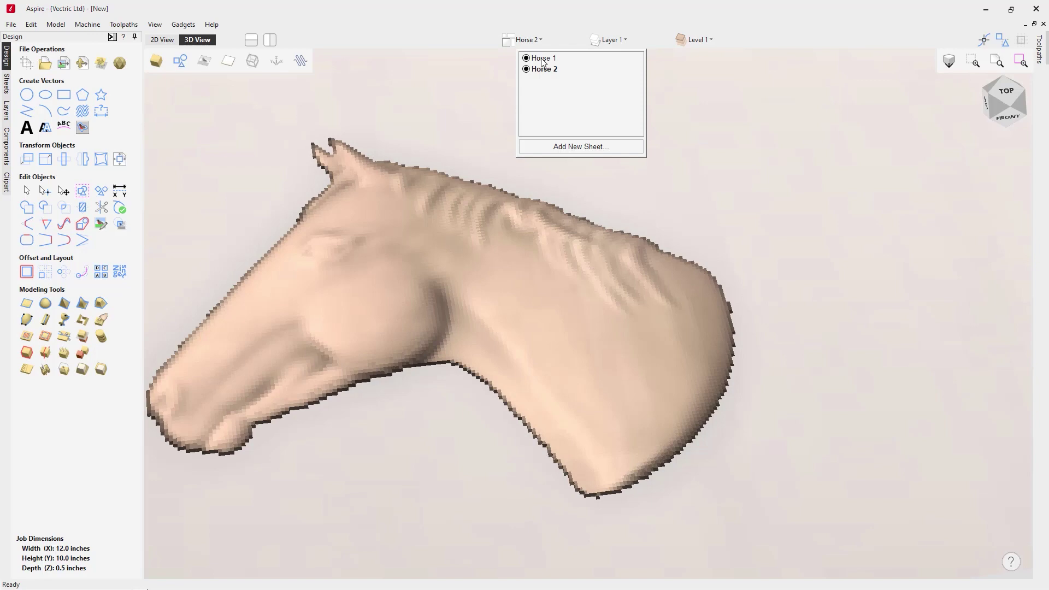
pyautogui.click(543, 58)
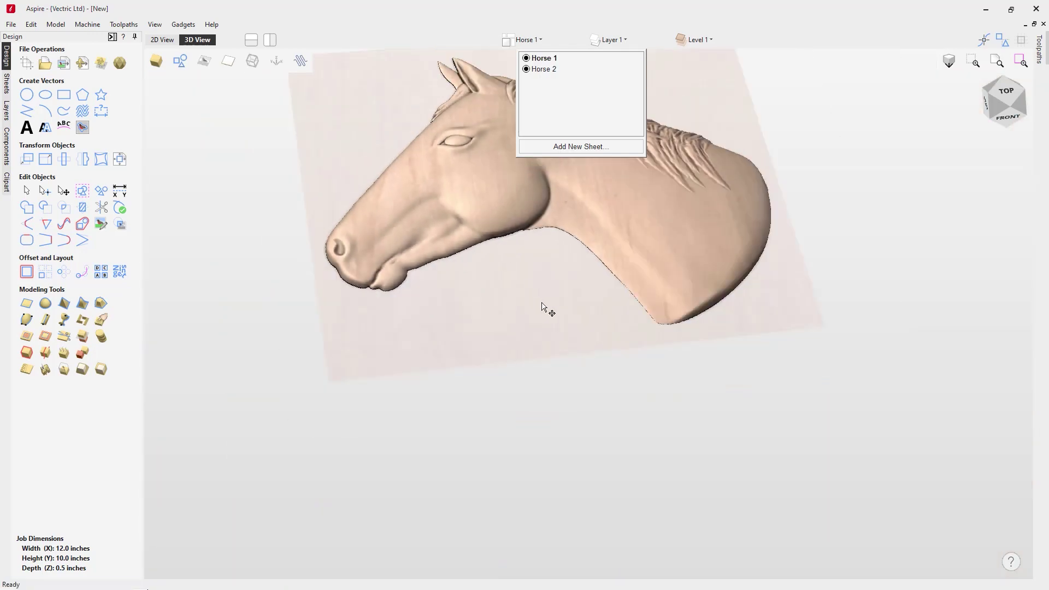
pyautogui.click(543, 307)
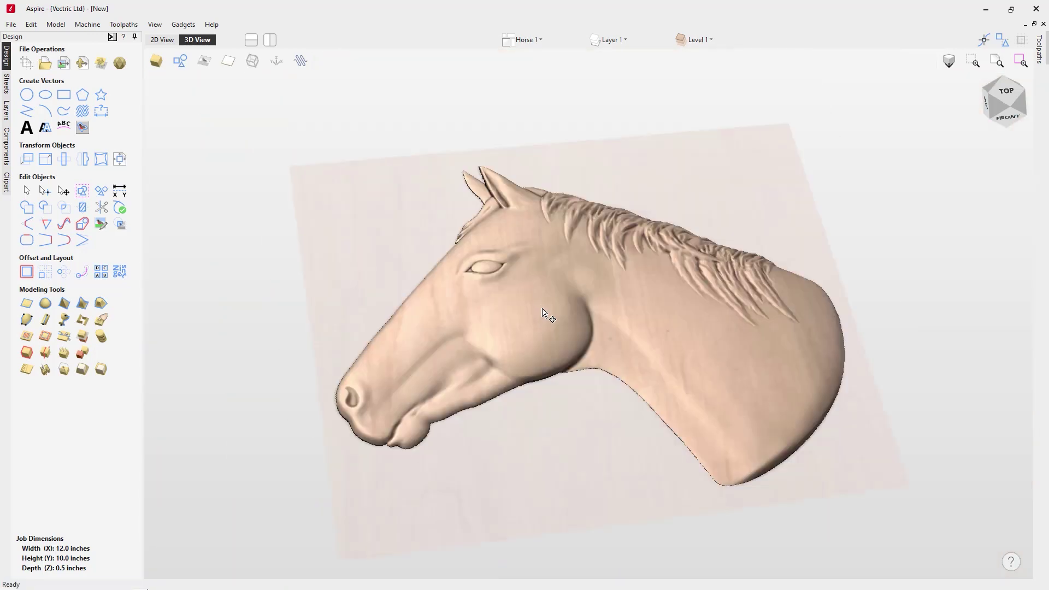
pyautogui.click(997, 102)
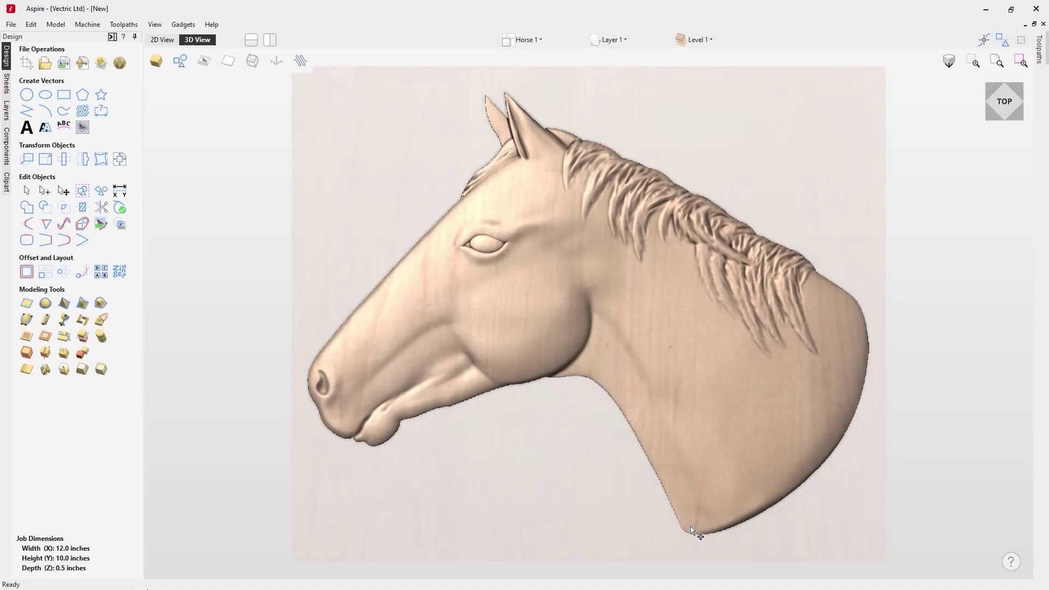
pyautogui.click(667, 420)
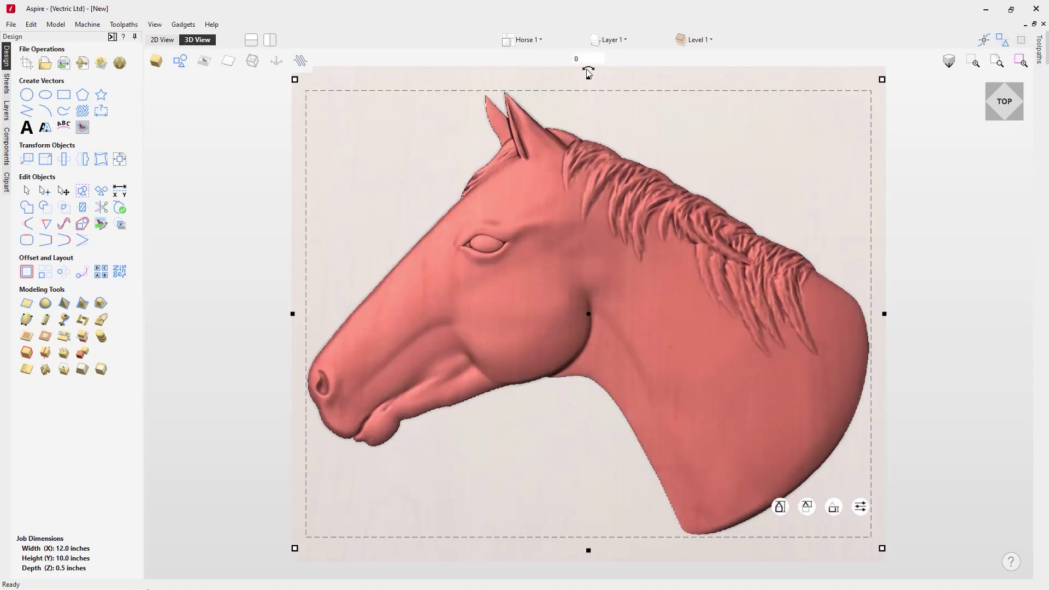
pyautogui.moveTo(588, 67); pyautogui.dragTo(579, 93)
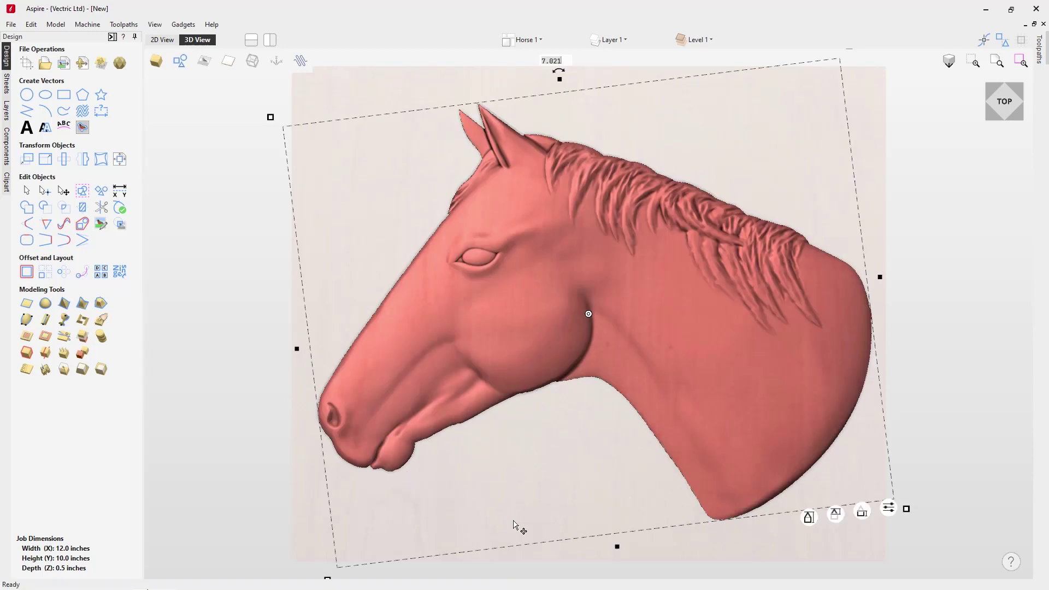
pyautogui.hotkey('ctrl', 'z')
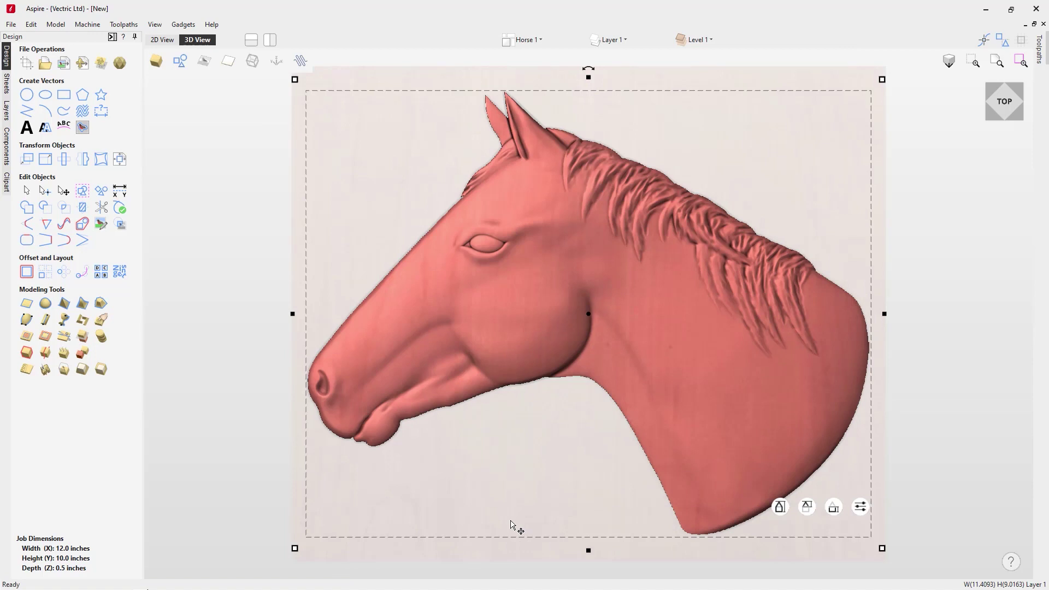
pyautogui.press('Escape')
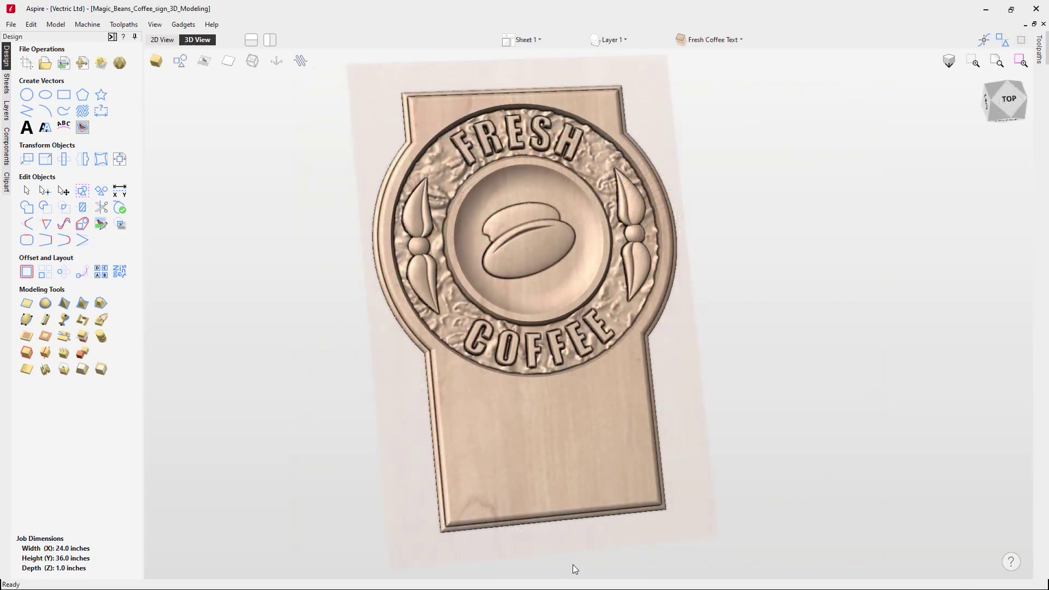
# Orbit the coffee sign, then hide Fresh Coffee Text, Coffee Beans, Leaves and berries, and Texture.
pyautogui.moveTo(579, 555); pyautogui.dragTo(557, 530)
pyautogui.moveTo(646, 454); pyautogui.dragTo(435, 370)
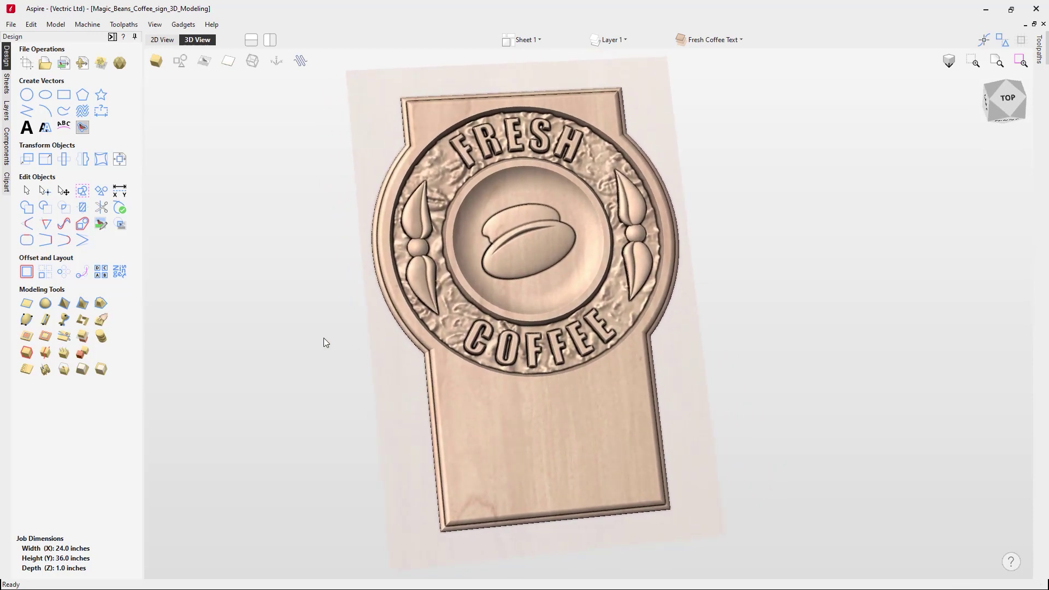
pyautogui.click(8, 148)
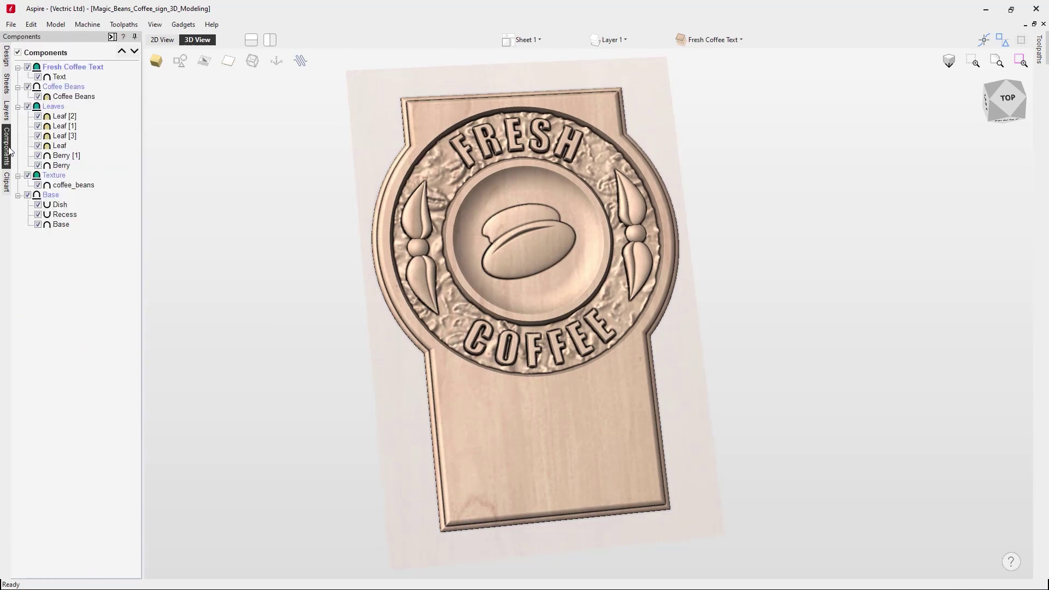
pyautogui.click(28, 67)
pyautogui.click(27, 86)
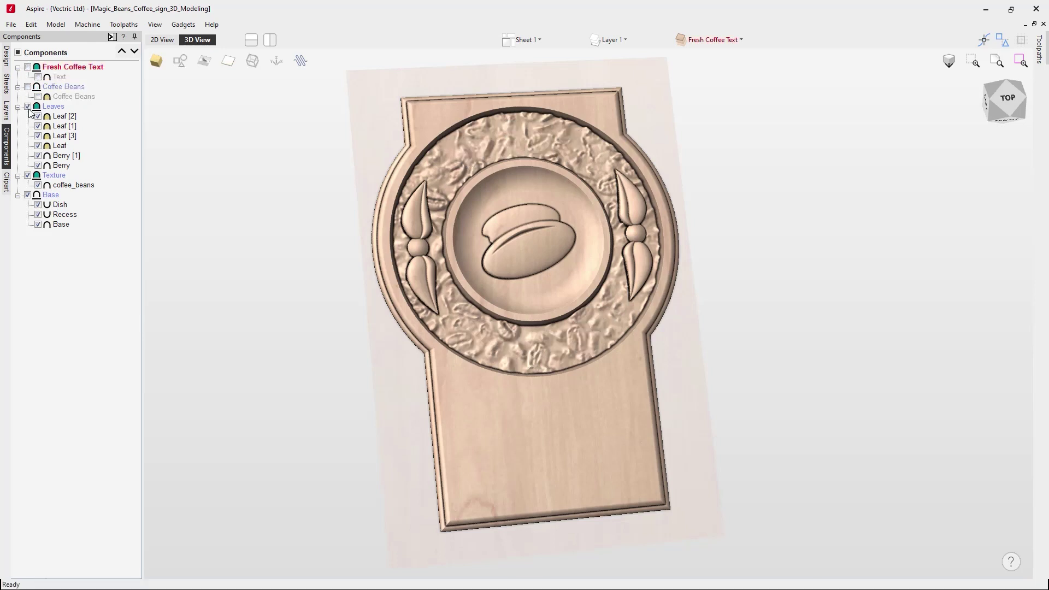
pyautogui.click(28, 107)
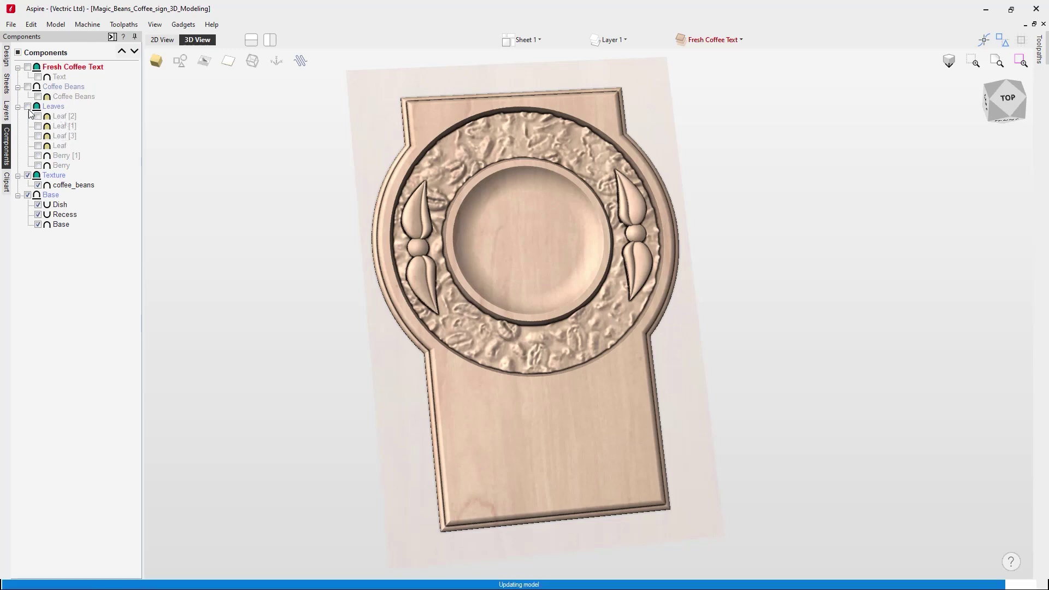
pyautogui.click(28, 176)
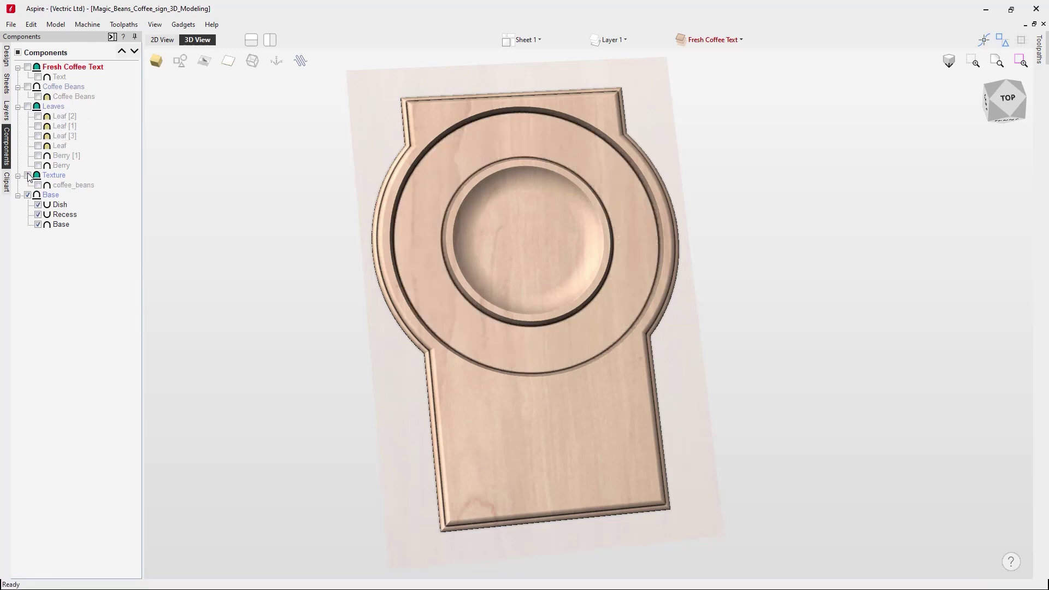
# Show Texture, Leaves and berries, Coffee Beans and Fresh Coffee Text again.
pyautogui.click(28, 176)
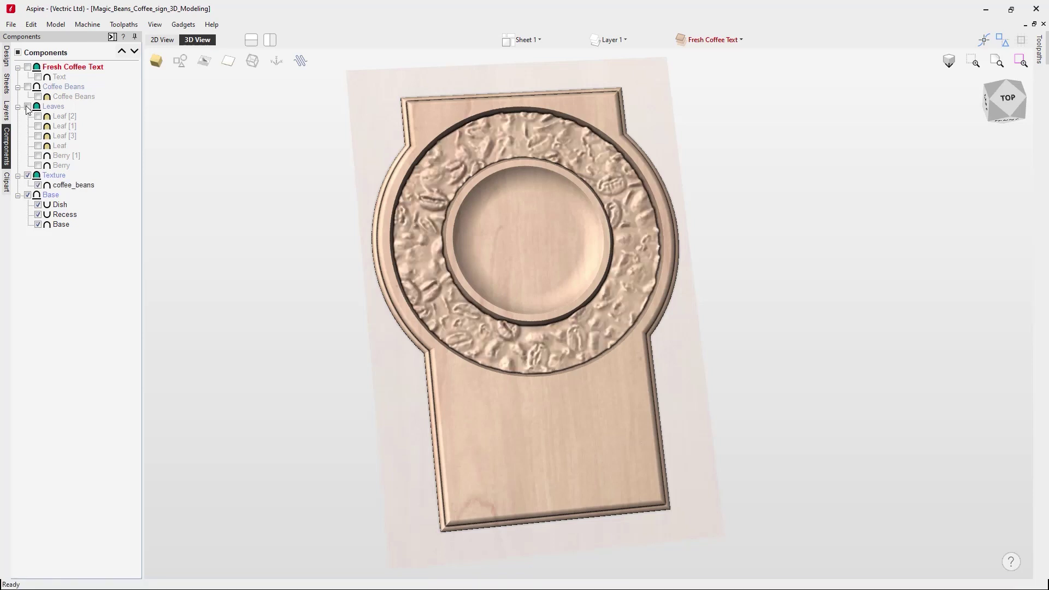
pyautogui.click(28, 107)
pyautogui.click(28, 87)
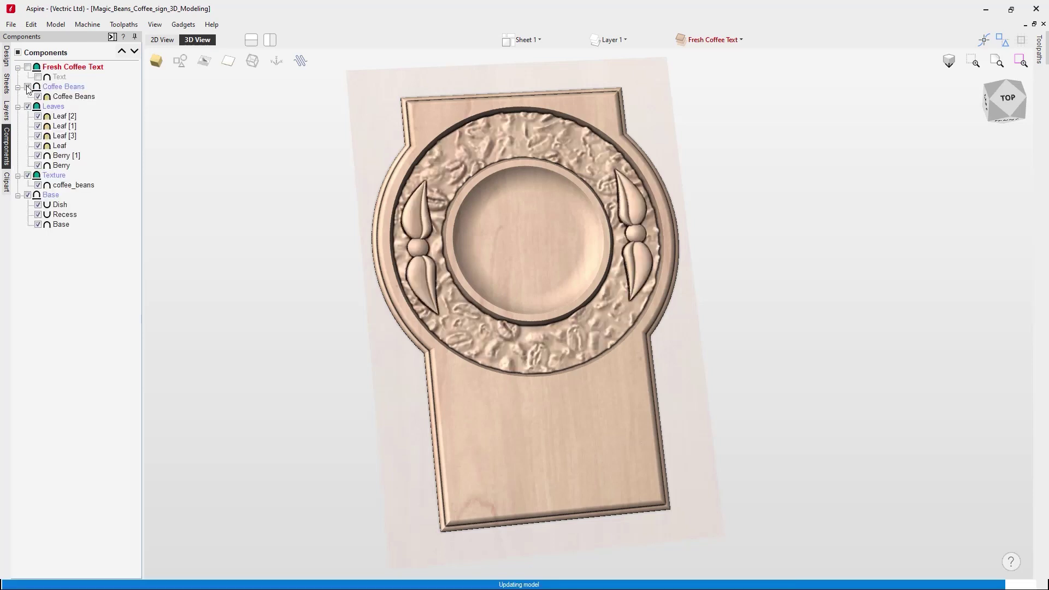
pyautogui.click(28, 67)
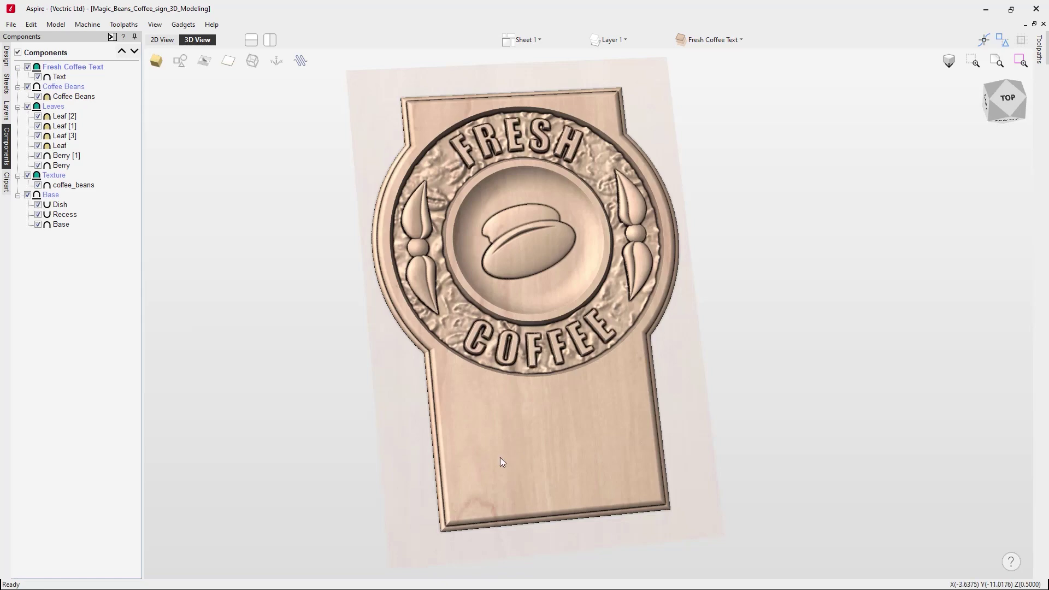
# Orbit the sign and select the coffee bean, FRESH COFFEE lettering, leaves and berry.
pyautogui.moveTo(495, 470); pyautogui.dragTo(535, 287)
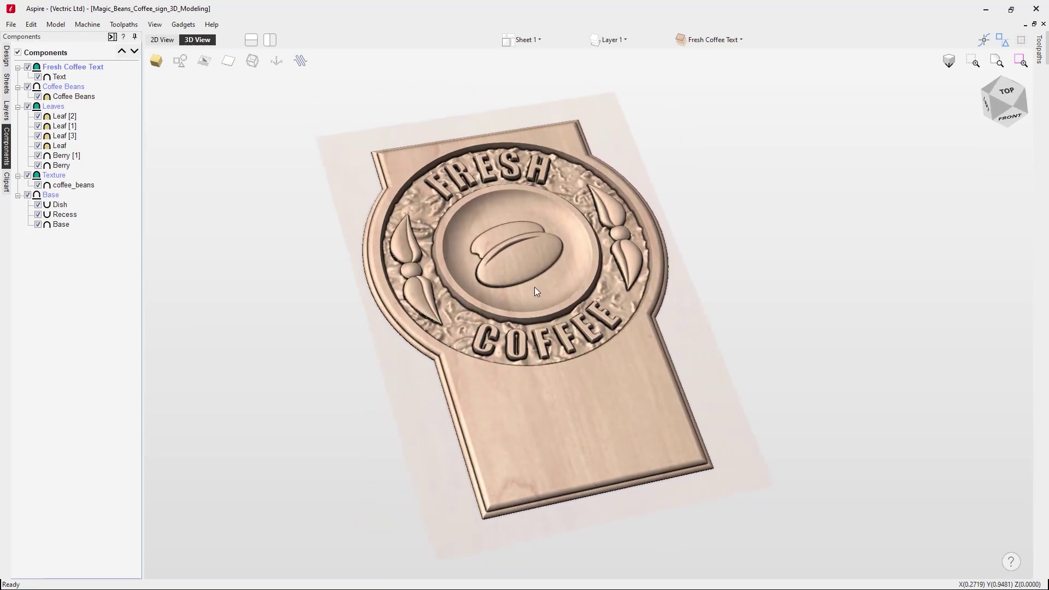
pyautogui.click(530, 264)
pyautogui.click(562, 333)
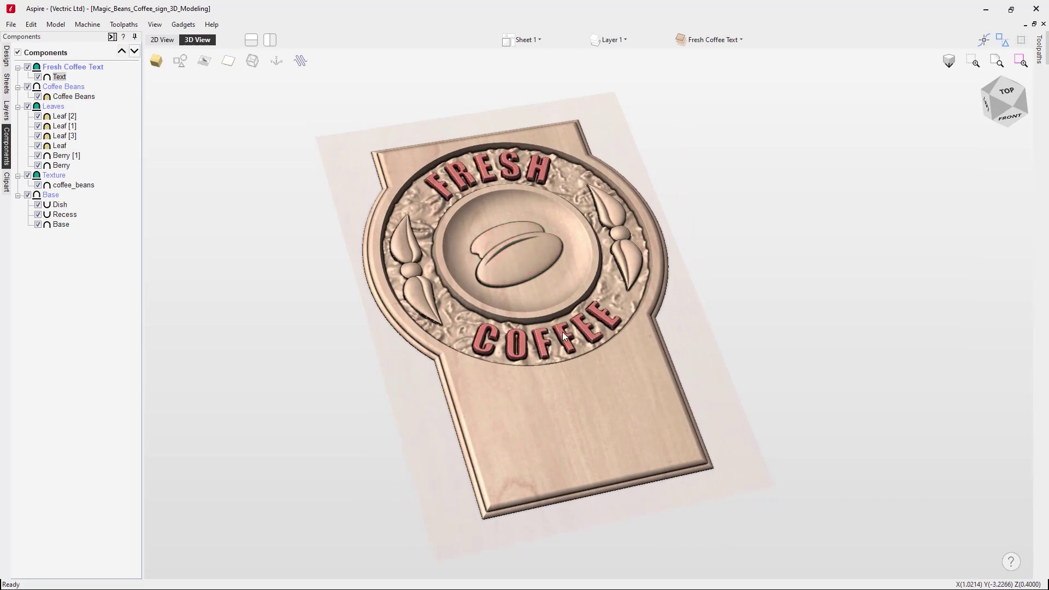
pyautogui.click(622, 250)
pyautogui.click(621, 235)
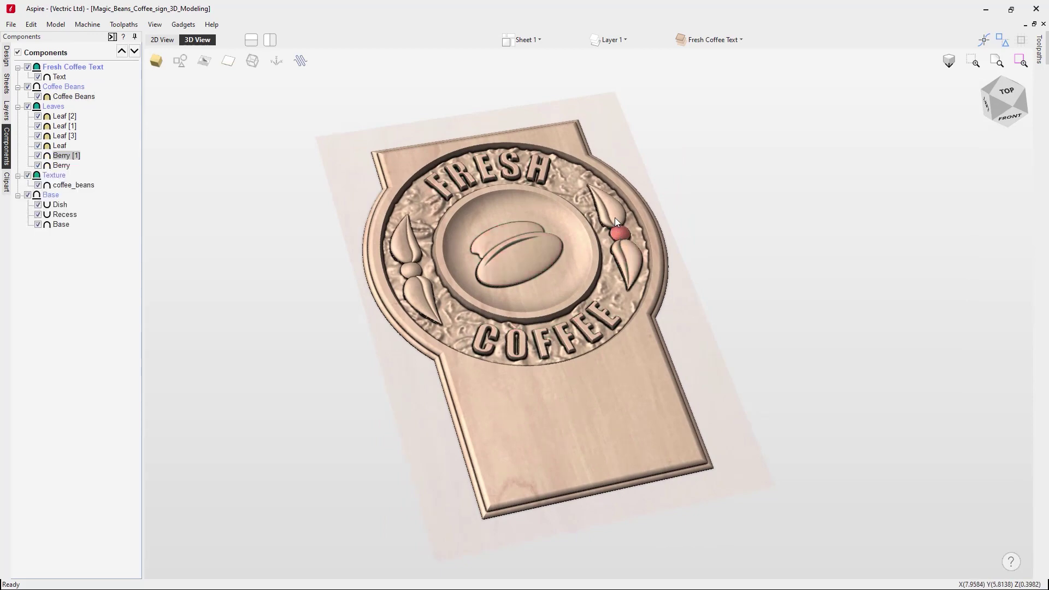
pyautogui.click(615, 218)
pyautogui.moveTo(662, 363); pyautogui.dragTo(605, 382)
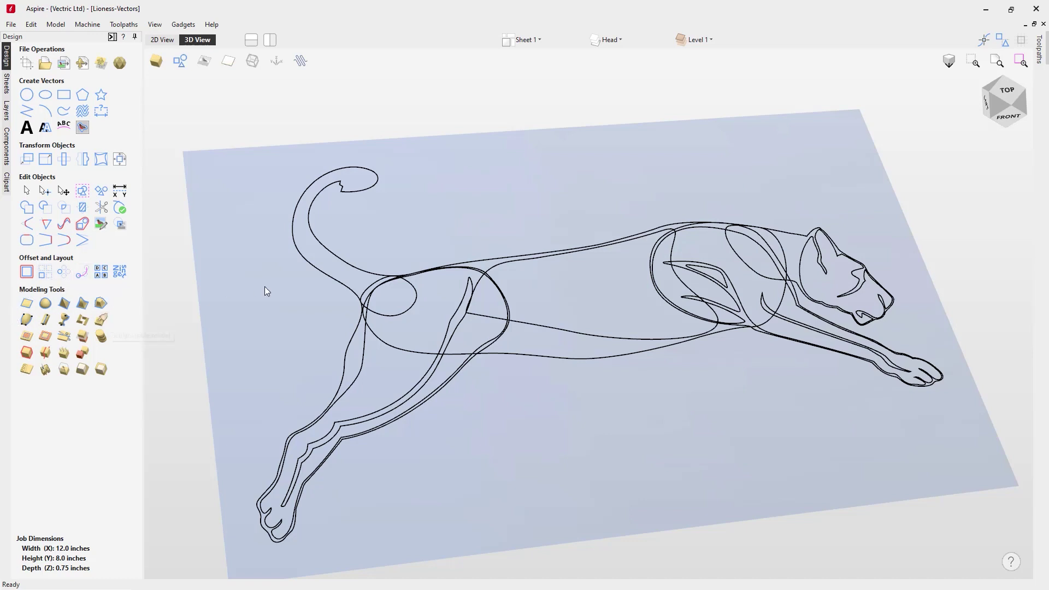
# Round the tail into a 3D shape with about a 65° profile, then round the body.
pyautogui.click(327, 278)
pyautogui.click(46, 303)
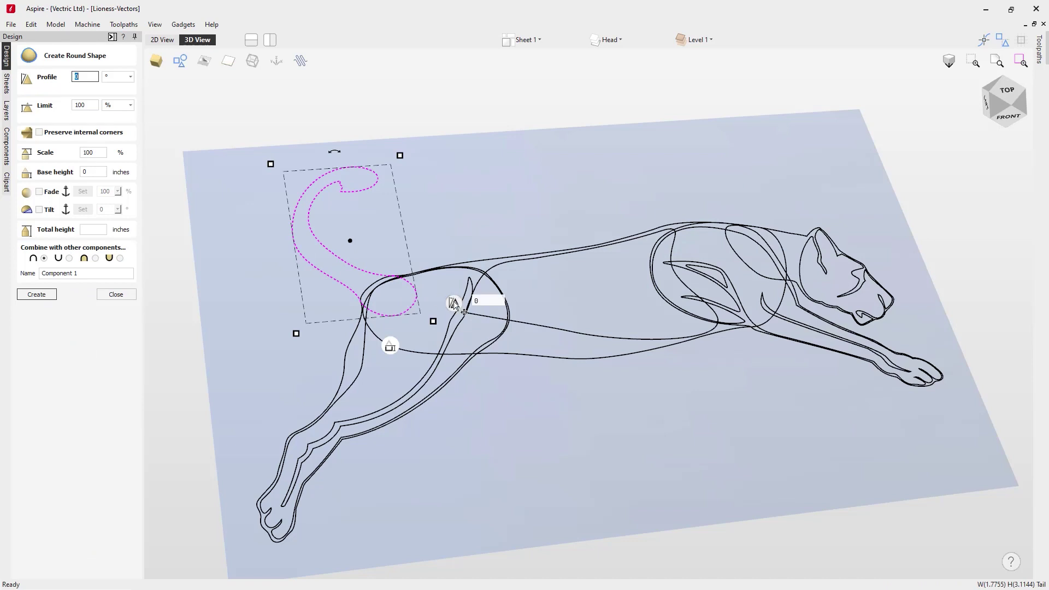
pyautogui.moveTo(452, 279); pyautogui.dragTo(452, 199)
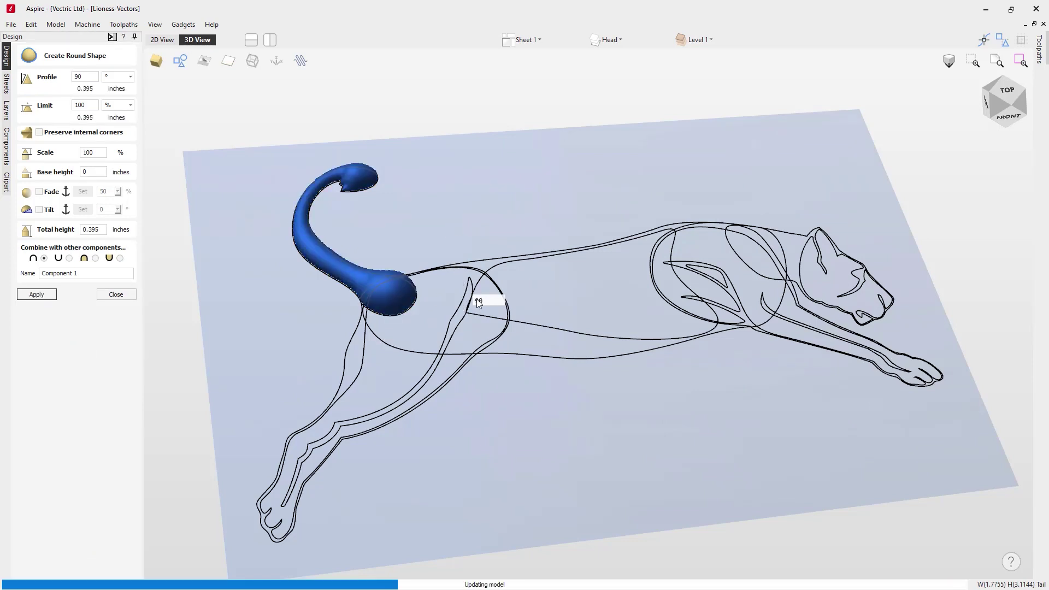
pyautogui.moveTo(457, 295); pyautogui.dragTo(458, 327)
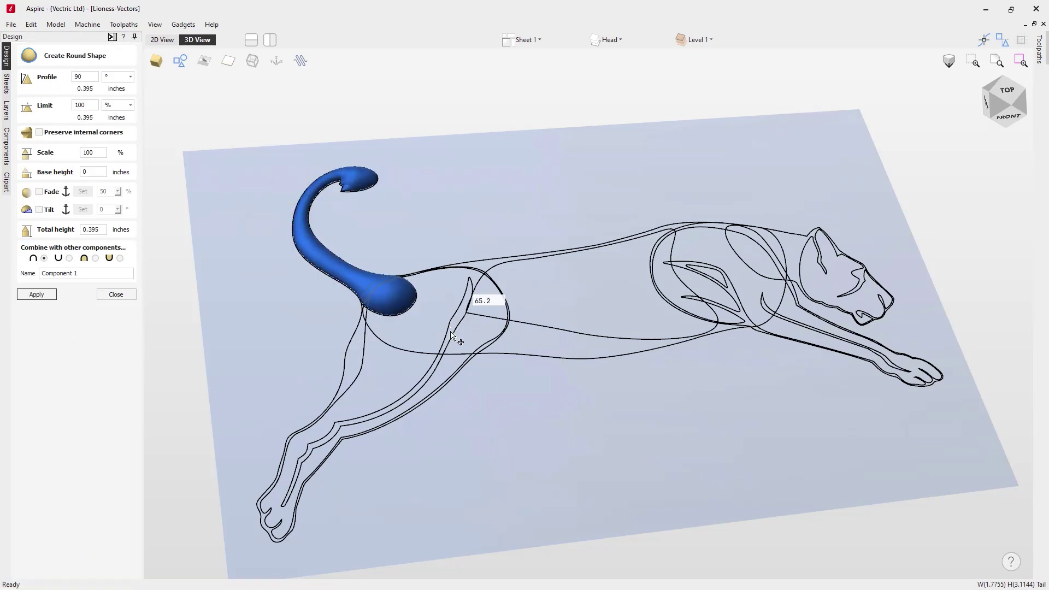
pyautogui.click(488, 264)
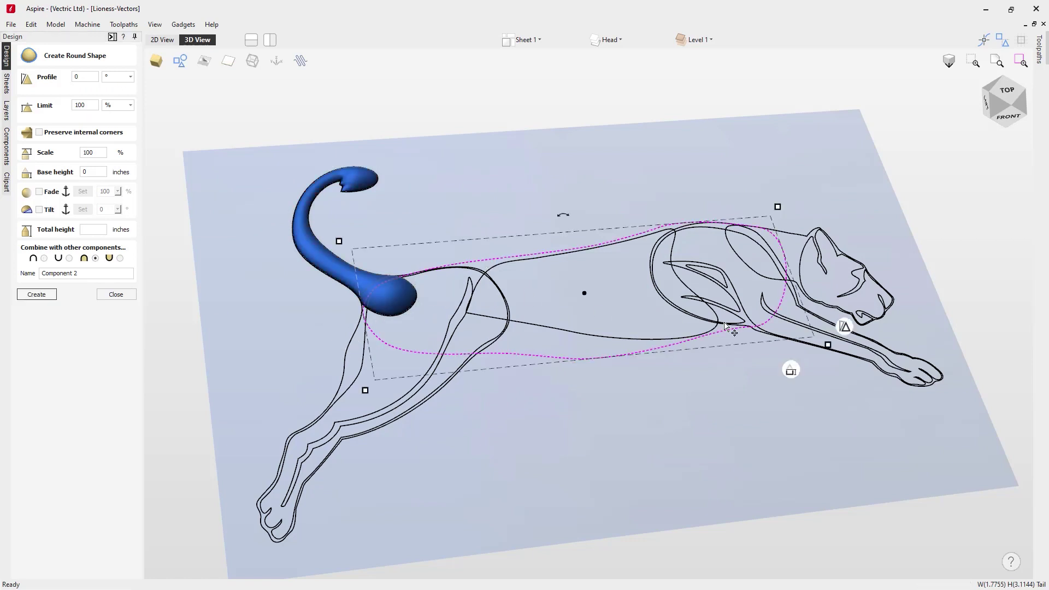
pyautogui.moveTo(847, 323); pyautogui.dragTo(842, 228)
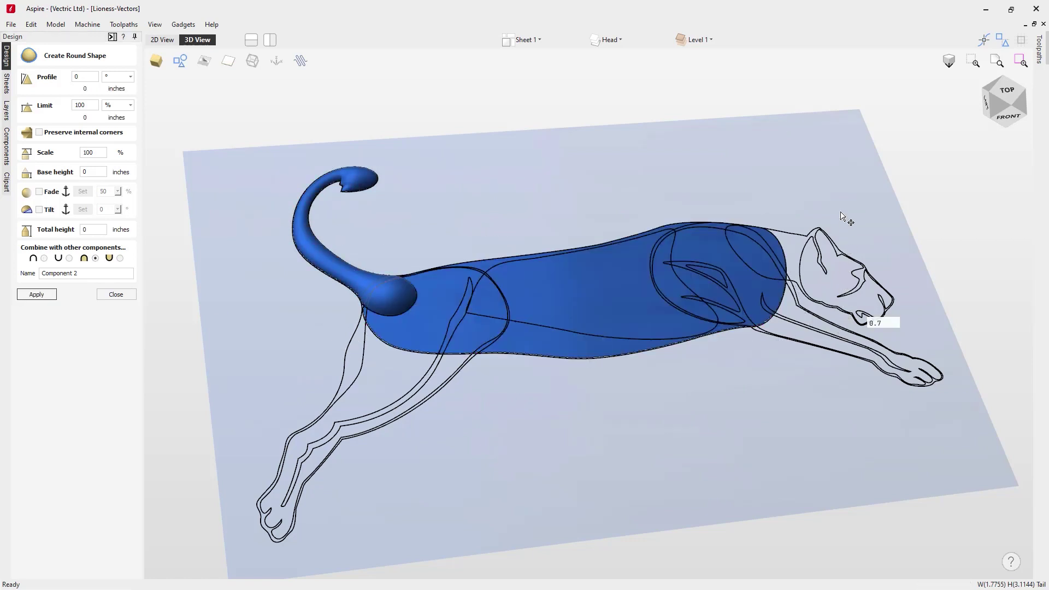
# Round the head at about 50°, the hind leg, and the front leg at 57°.
pyautogui.click(814, 235)
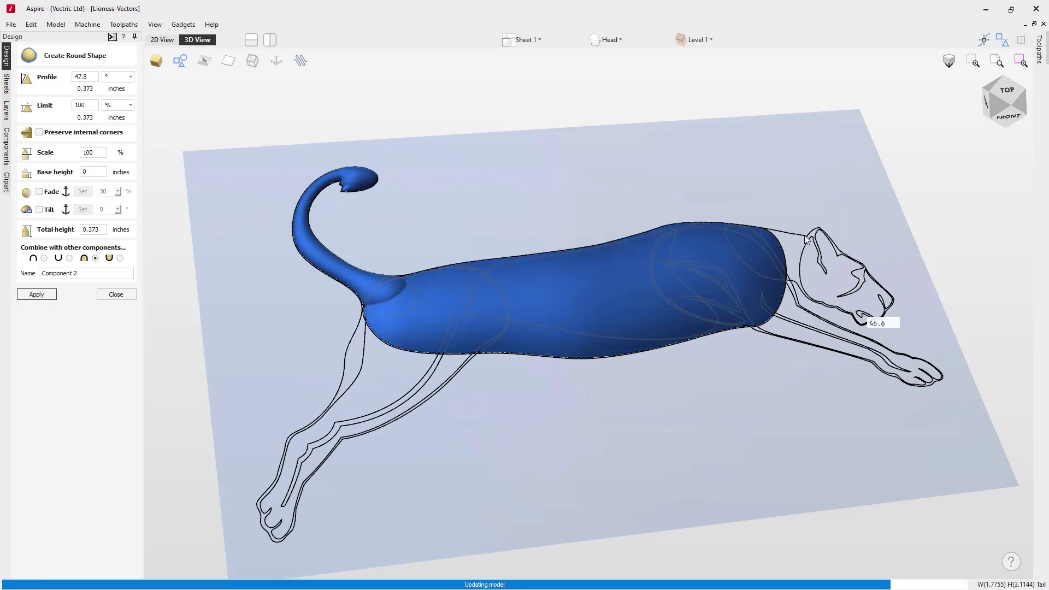
pyautogui.moveTo(932, 311); pyautogui.dragTo(932, 225)
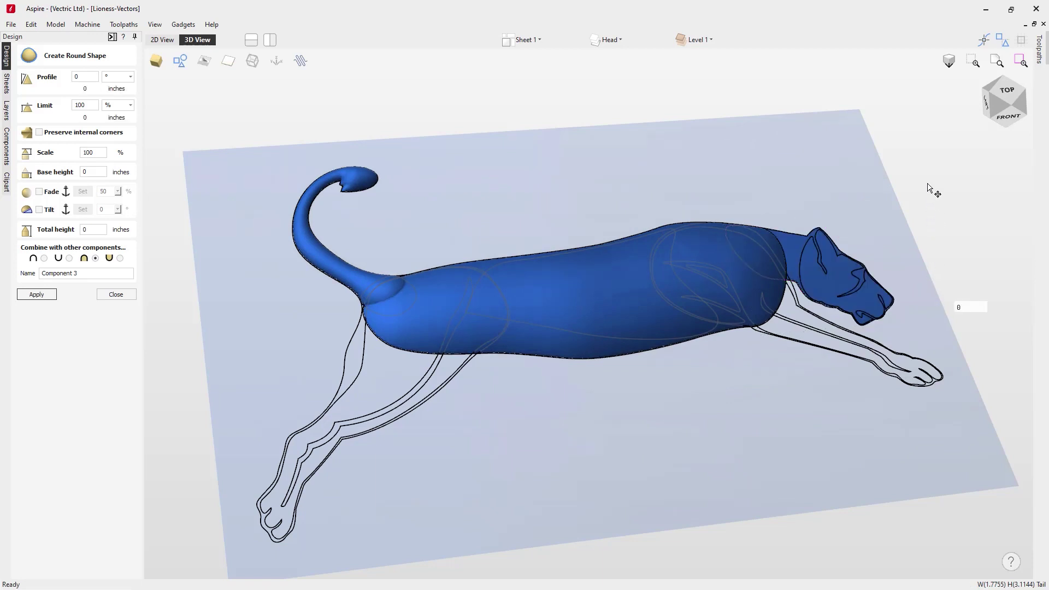
pyautogui.moveTo(928, 184); pyautogui.dragTo(932, 246)
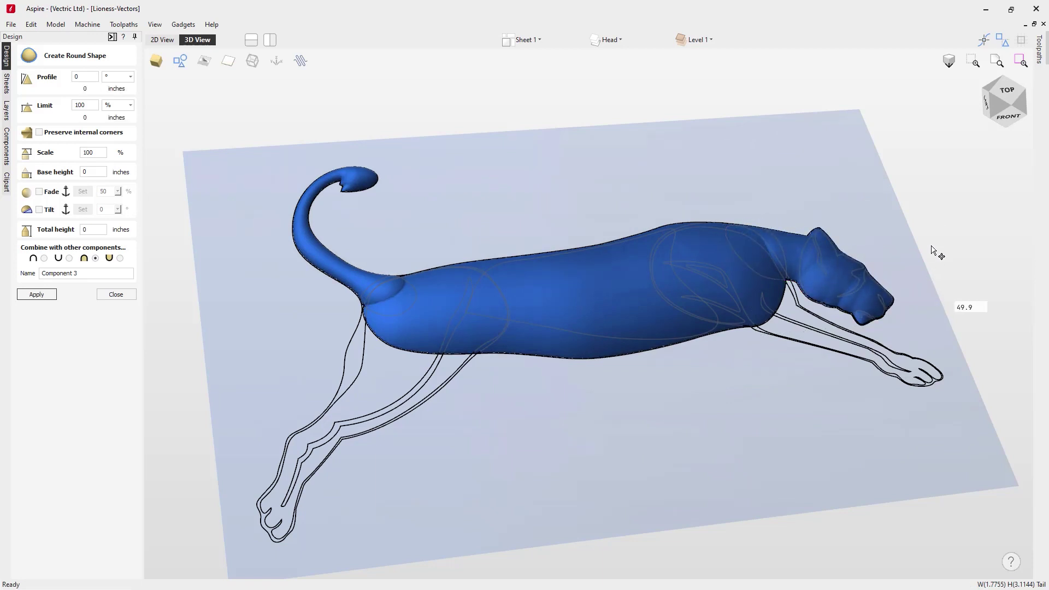
pyautogui.click(354, 343)
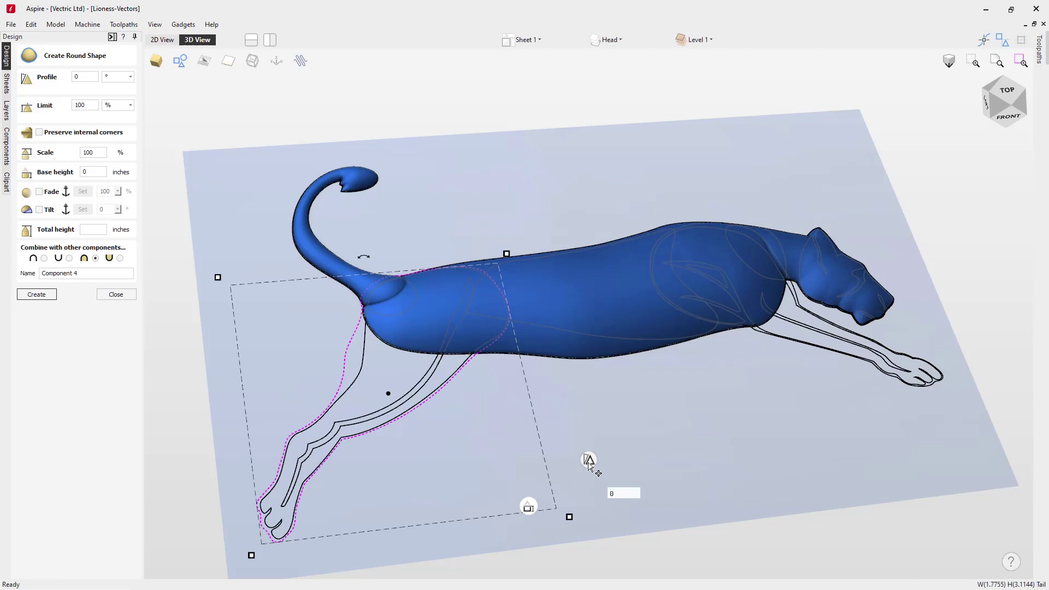
pyautogui.moveTo(589, 464); pyautogui.dragTo(583, 350)
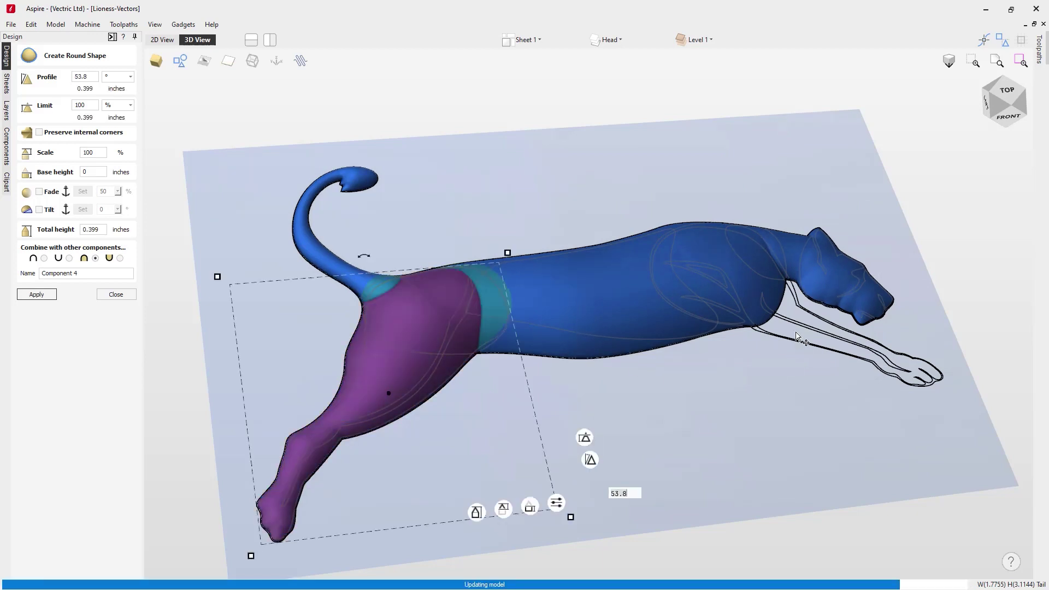
pyautogui.click(796, 300)
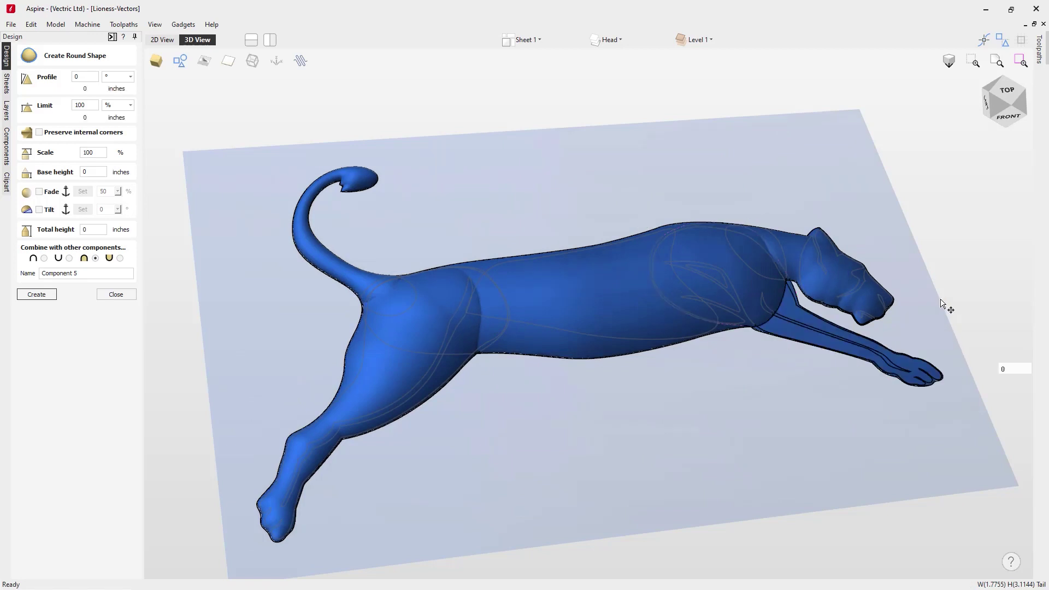
pyautogui.moveTo(935, 234)
pyautogui.mouseDown()
pyautogui.moveTo(937, 219)
pyautogui.moveTo(938, 246)
pyautogui.mouseUp()
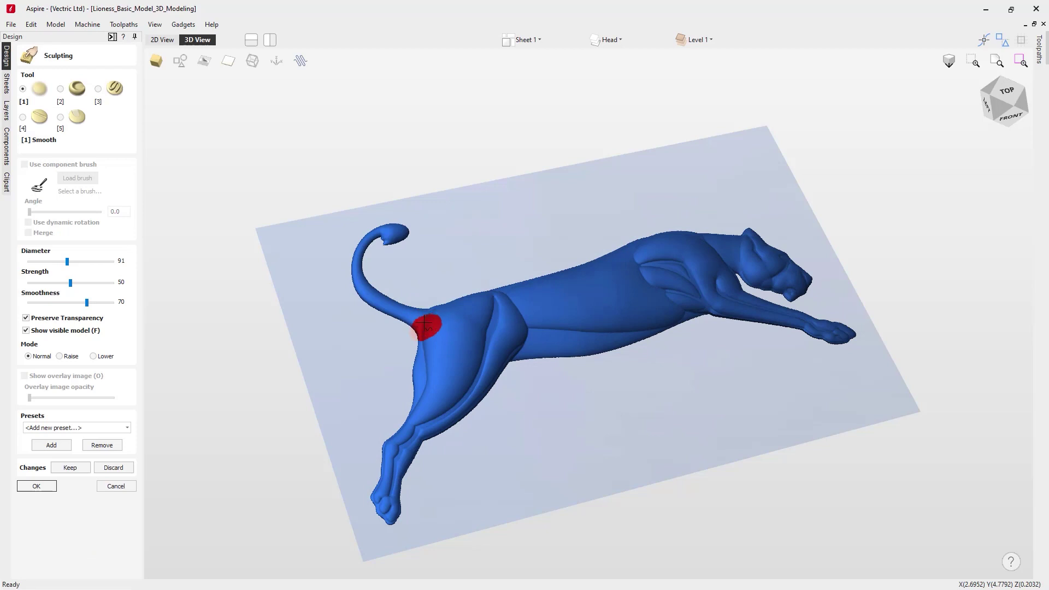
# Smooth the crease along the lioness's rear thigh with the Smooth brush.
pyautogui.moveTo(426, 356)
pyautogui.mouseDown()
pyautogui.moveTo(425, 411)
pyautogui.moveTo(479, 376)
pyautogui.moveTo(495, 306)
pyautogui.moveTo(509, 319)
pyautogui.moveTo(512, 287)
pyautogui.moveTo(480, 383)
pyautogui.moveTo(402, 440)
pyautogui.moveTo(387, 544)
pyautogui.moveTo(602, 328)
pyautogui.moveTo(694, 304)
pyautogui.moveTo(623, 248)
pyautogui.moveTo(642, 261)
pyautogui.moveTo(697, 246)
pyautogui.moveTo(679, 240)
pyautogui.moveTo(724, 257)
pyautogui.moveTo(724, 271)
pyautogui.moveTo(804, 306)
pyautogui.moveTo(829, 340)
pyautogui.moveTo(693, 273)
pyautogui.moveTo(684, 296)
pyautogui.moveTo(766, 258)
pyautogui.moveTo(768, 269)
pyautogui.moveTo(725, 251)
pyautogui.mouseUp()
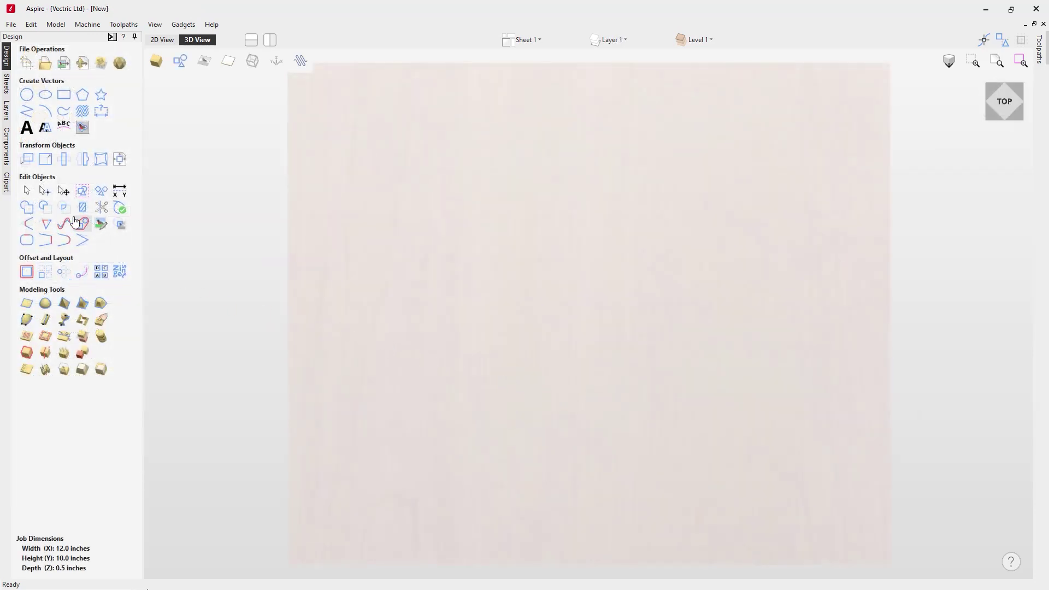
# Load the Assembly haunted-house clipart onto the job and orbit to see the plaque at an angle.
pyautogui.click(7, 185)
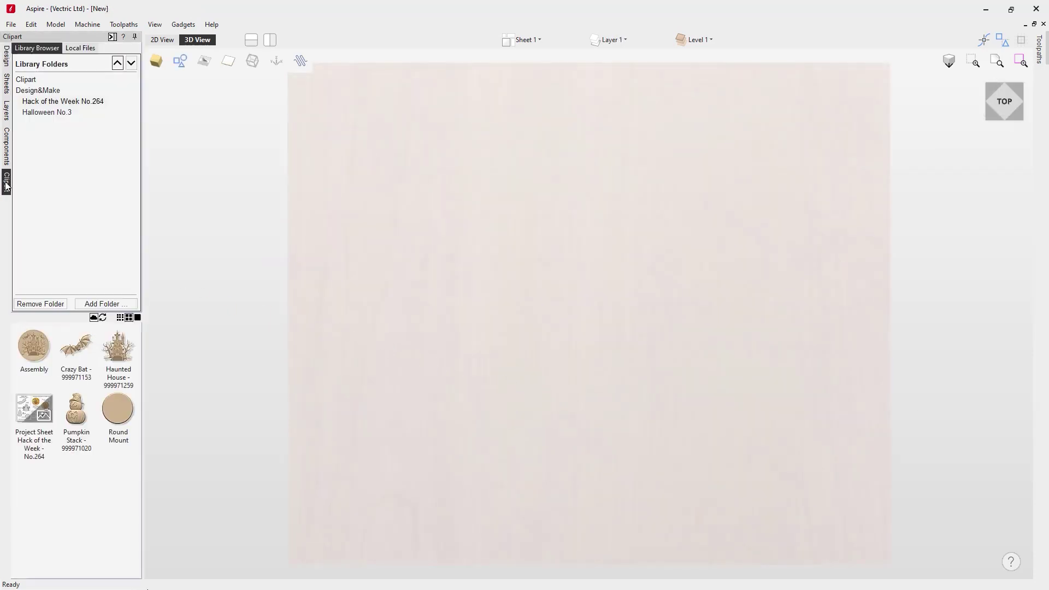
pyautogui.doubleClick(38, 358)
pyautogui.click(749, 413)
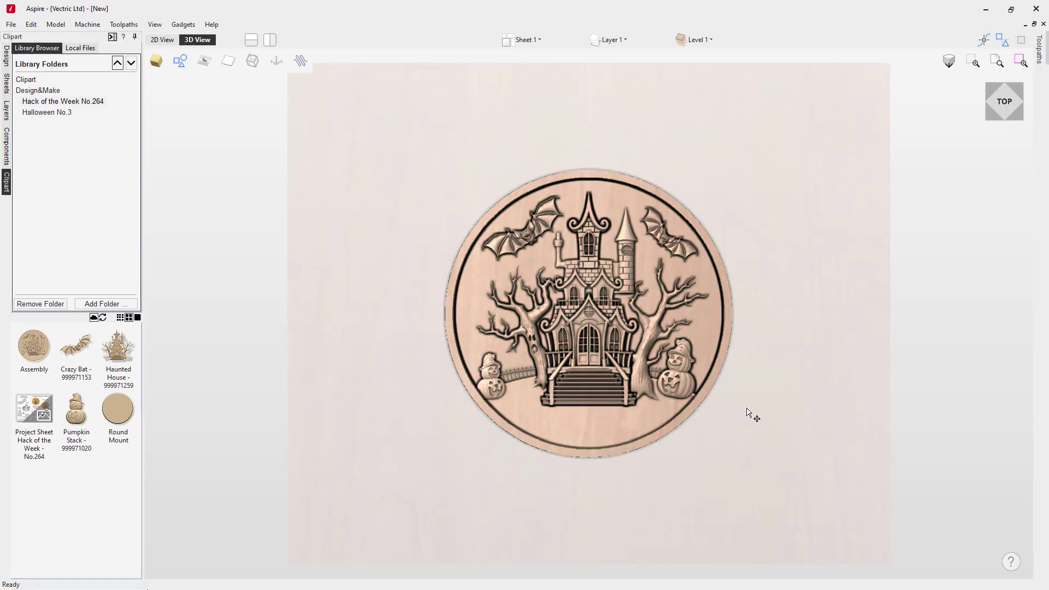
pyautogui.moveTo(727, 421); pyautogui.dragTo(845, 357)
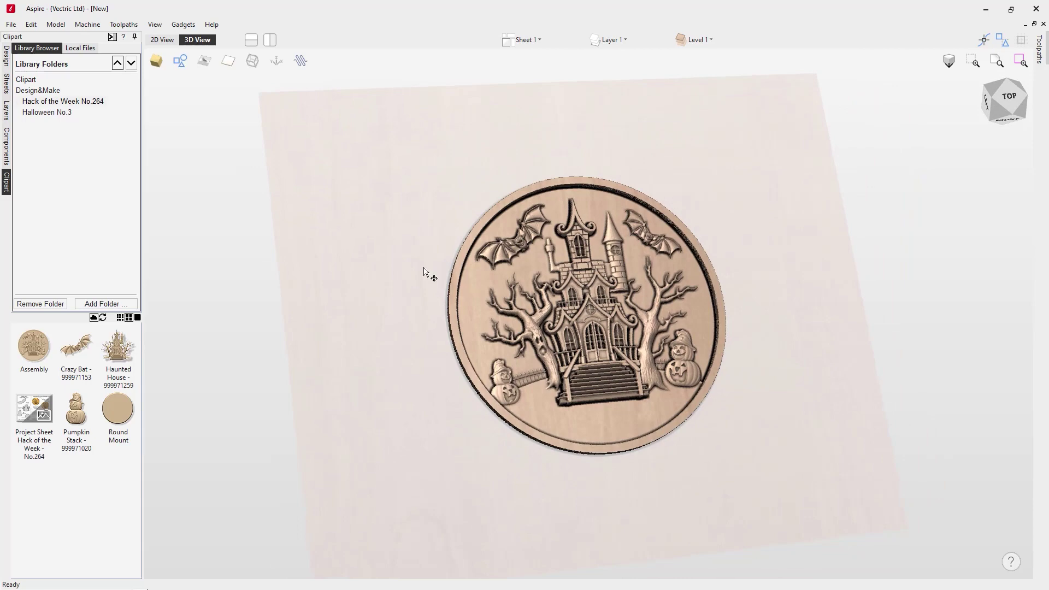
pyautogui.click(6, 56)
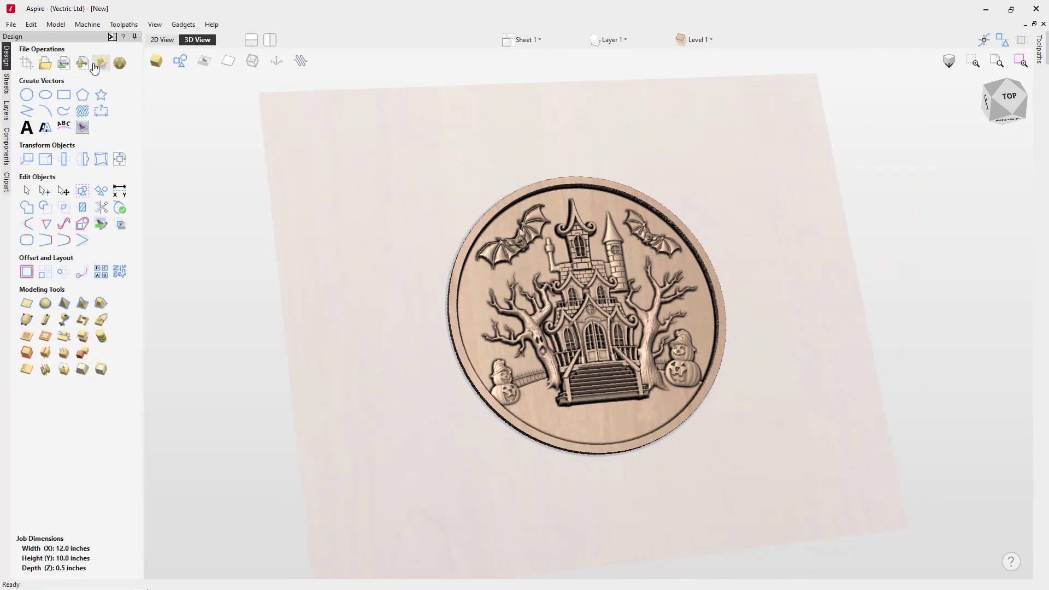
# Import marlin_fb.obj and orbit around the marlin model.
pyautogui.click(87, 66)
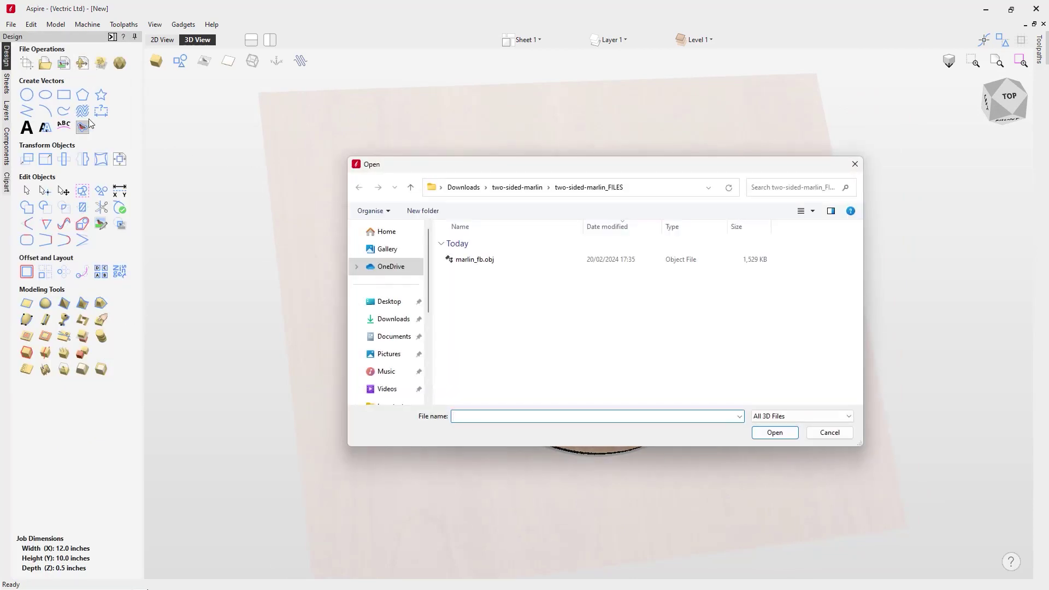
pyautogui.click(459, 261)
pyautogui.click(768, 433)
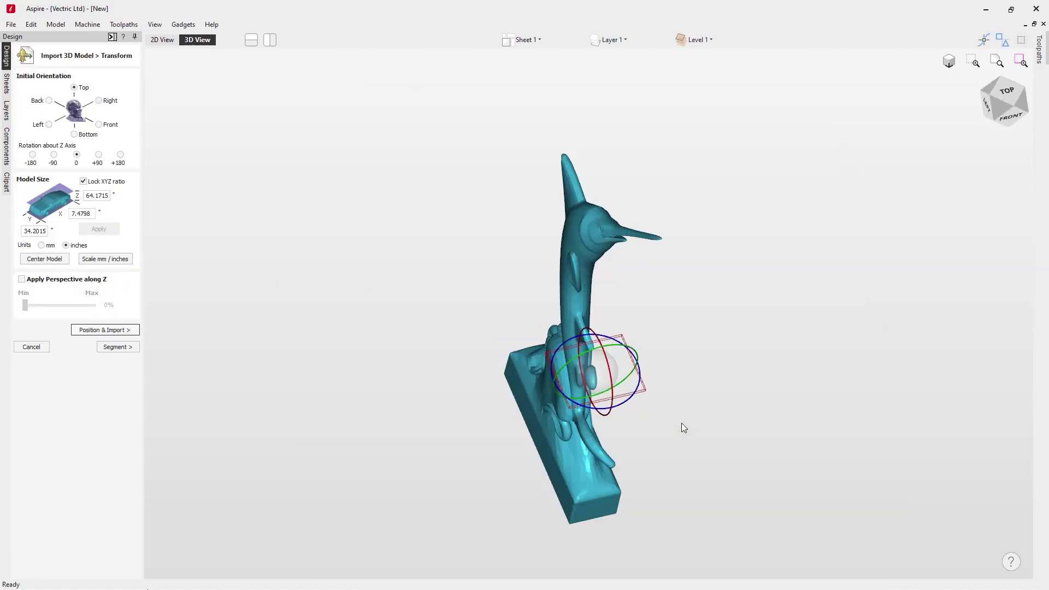
pyautogui.moveTo(559, 417); pyautogui.dragTo(994, 218)
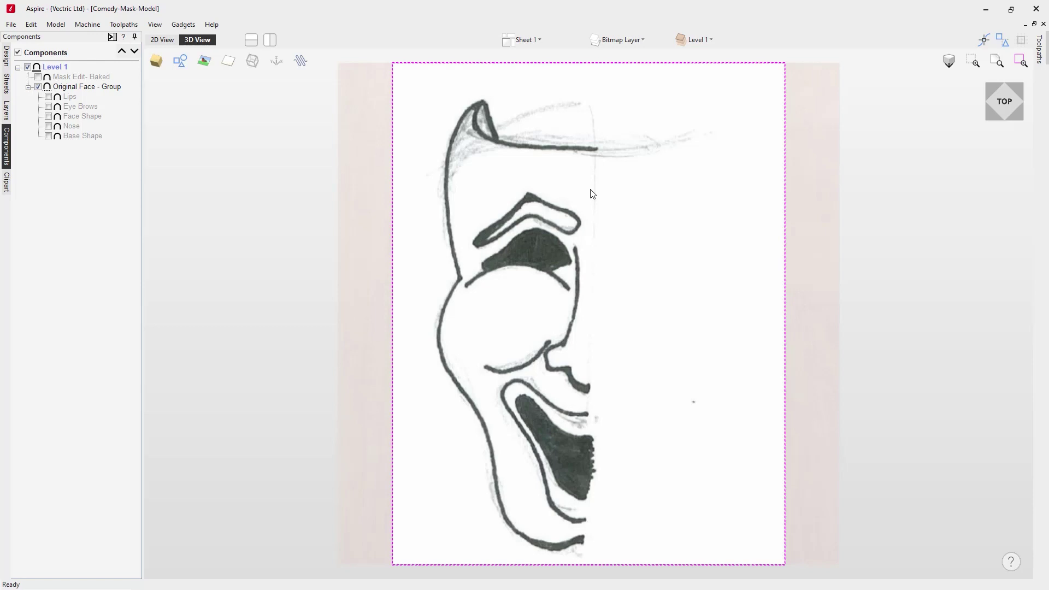
# Show the Original Vectors layer and hide the Bitmap Layer sketch.
pyautogui.click(623, 40)
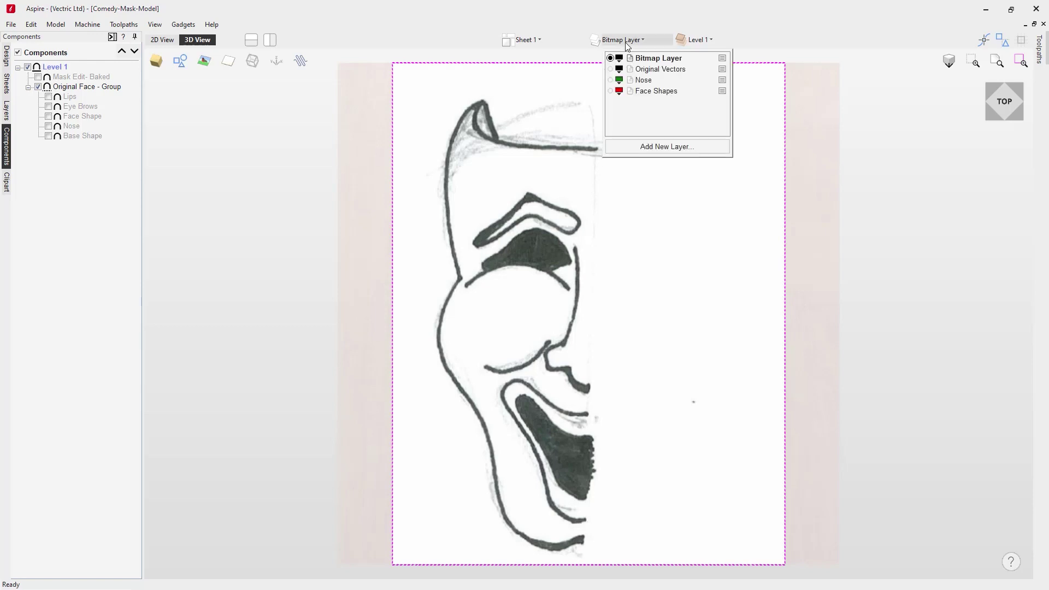
pyautogui.click(610, 69)
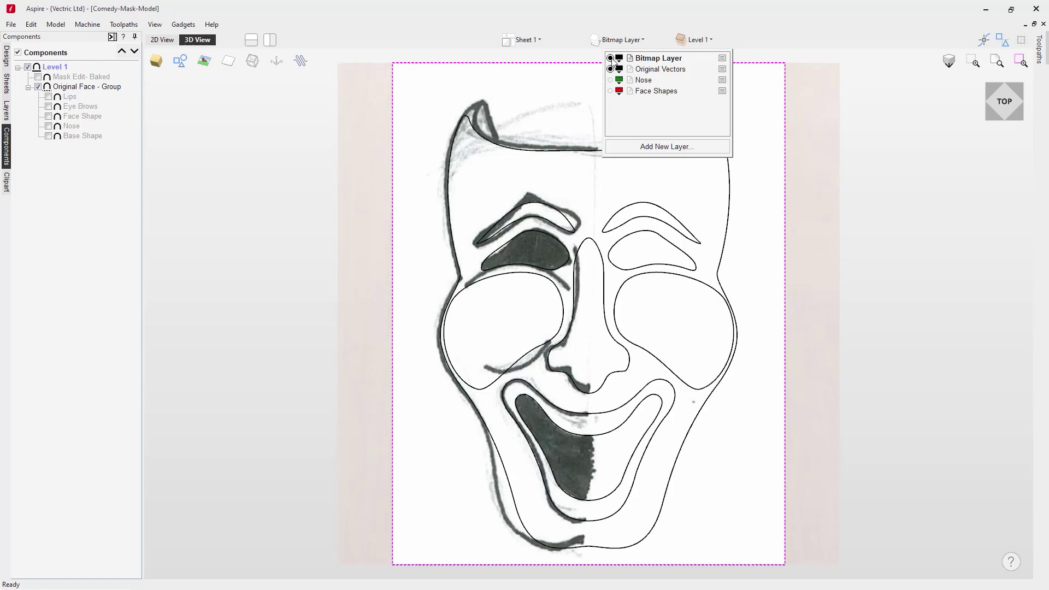
pyautogui.click(611, 58)
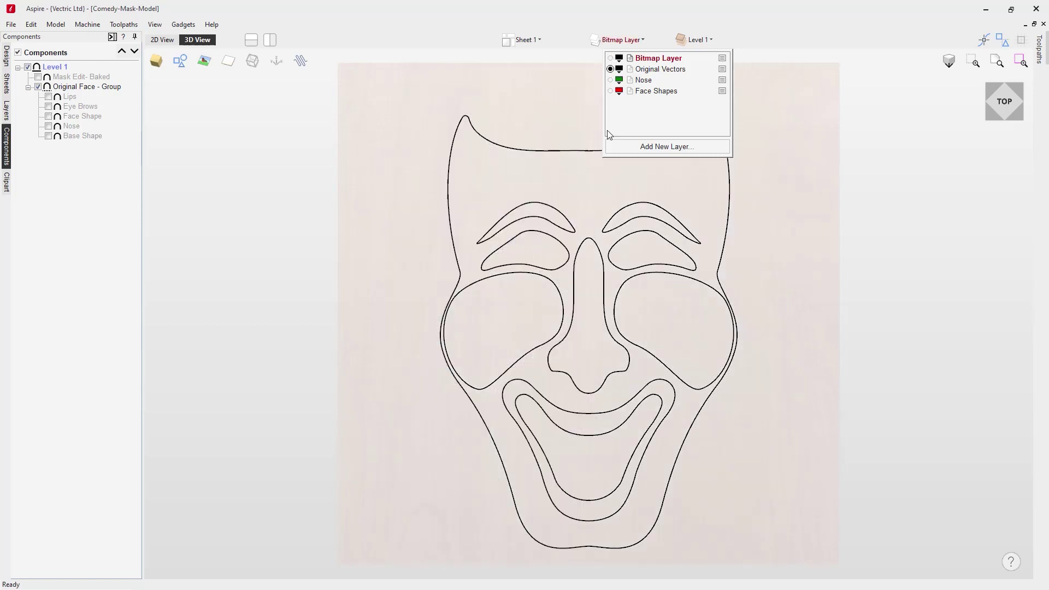
# Inspect the eye, eyebrow, face, nose and cheek outline nodes, then turn on Base Shape and Nose.
pyautogui.click(638, 230)
pyautogui.doubleClick(639, 230)
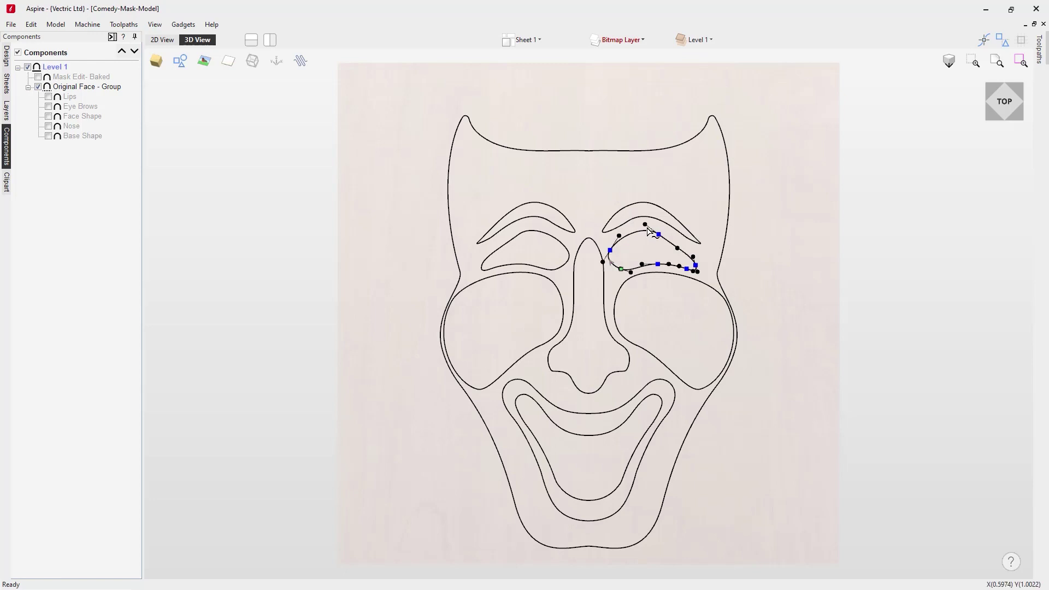
pyautogui.click(662, 219)
pyautogui.click(631, 153)
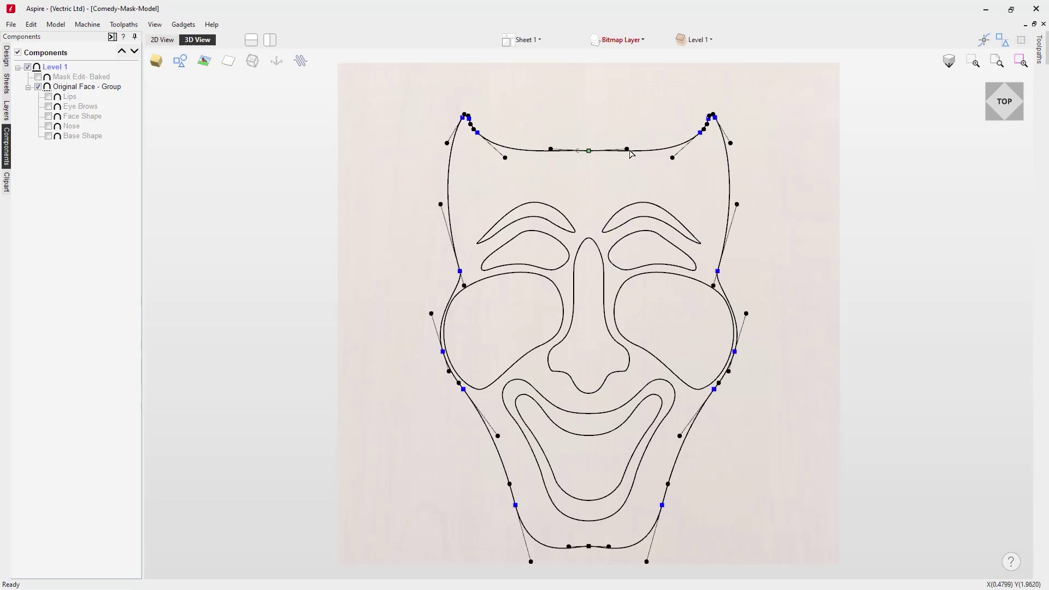
pyautogui.click(569, 221)
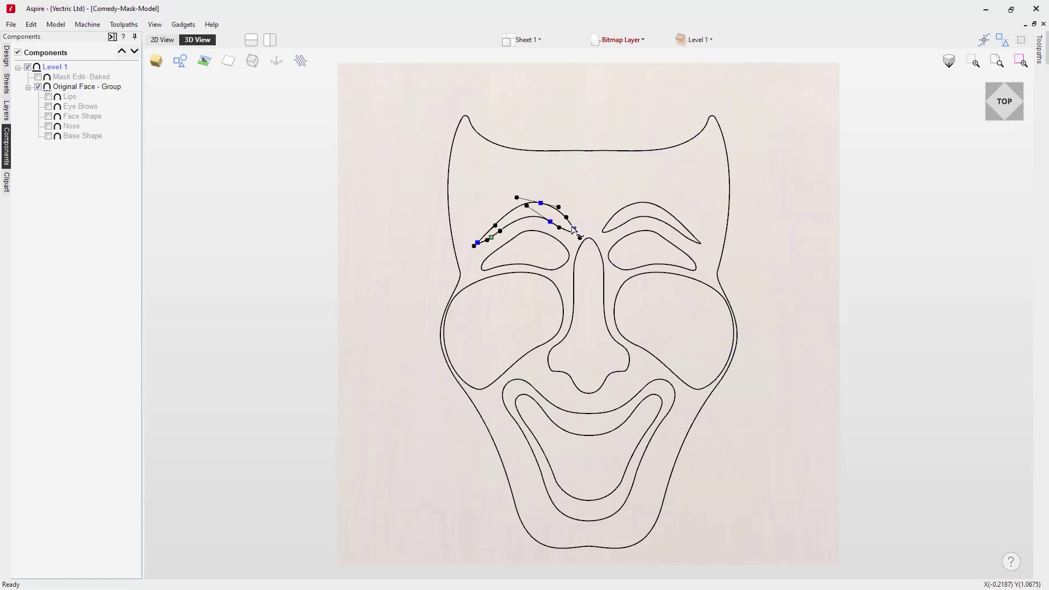
pyautogui.click(579, 251)
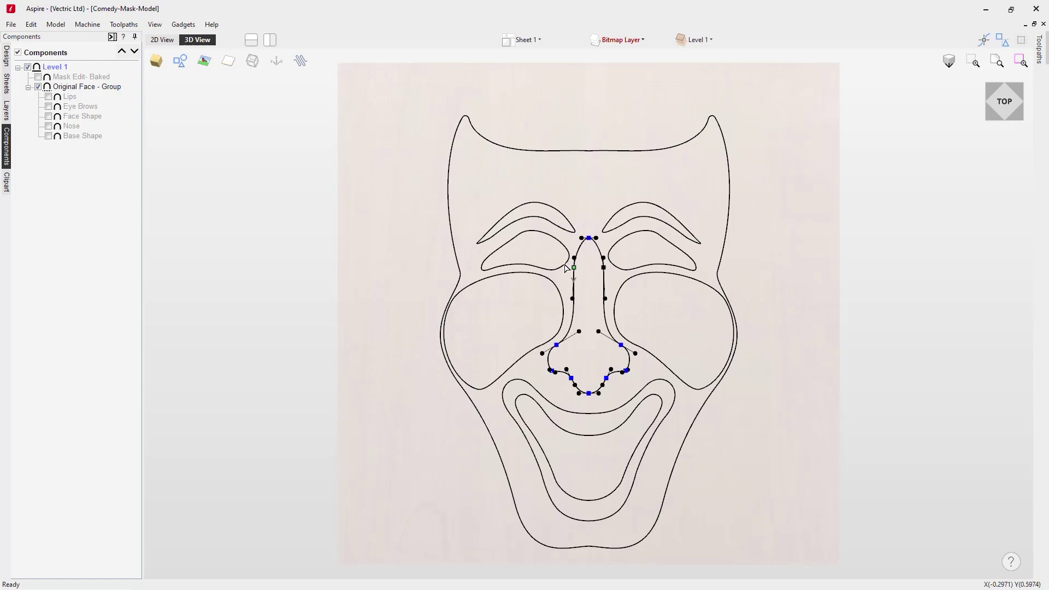
pyautogui.click(566, 268)
pyautogui.click(561, 294)
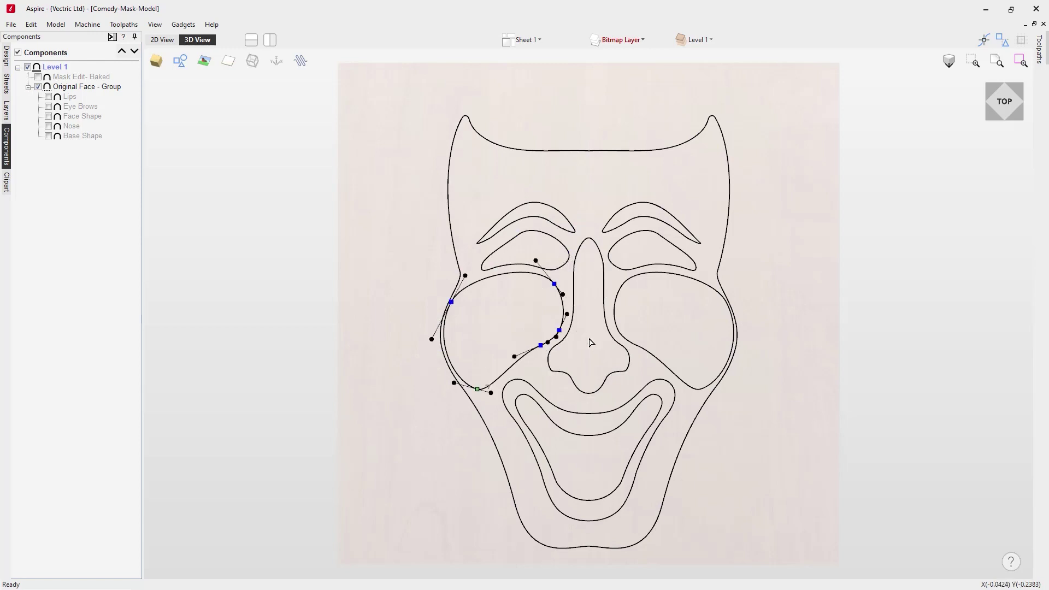
pyautogui.click(637, 347)
pyautogui.click(658, 335)
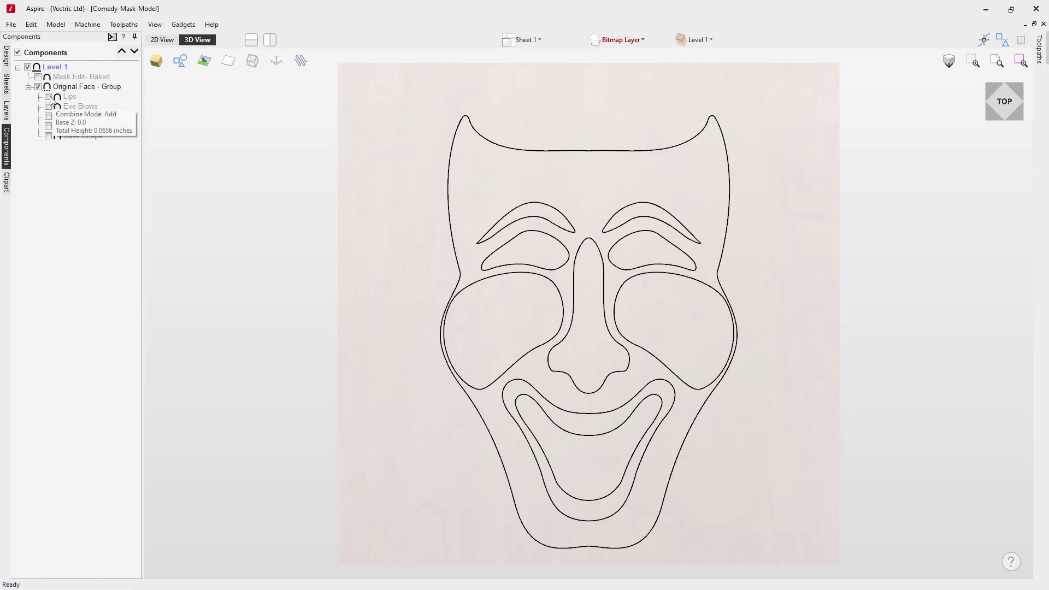
pyautogui.click(49, 136)
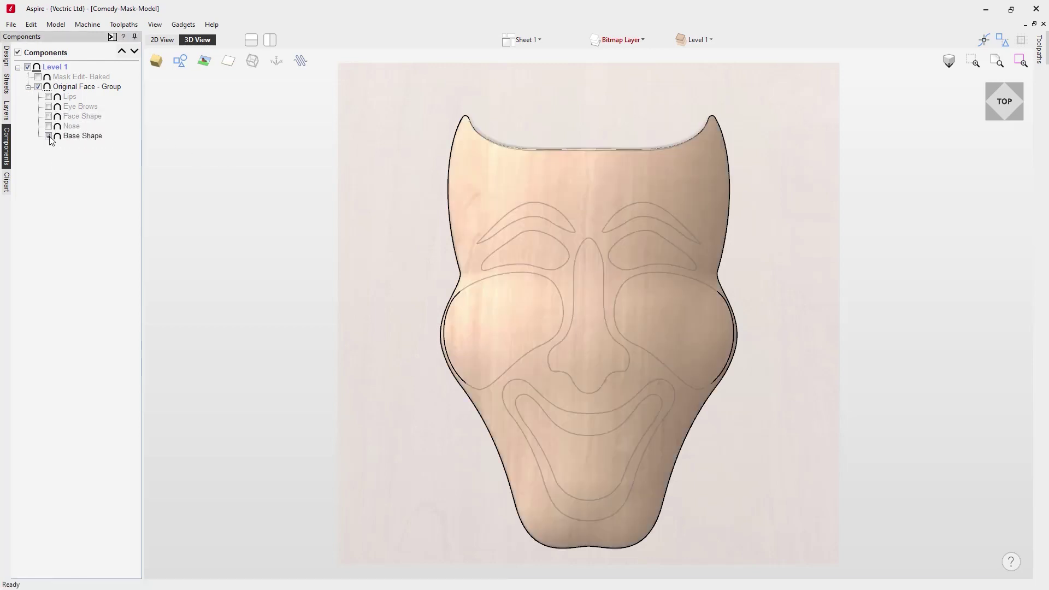
pyautogui.click(48, 126)
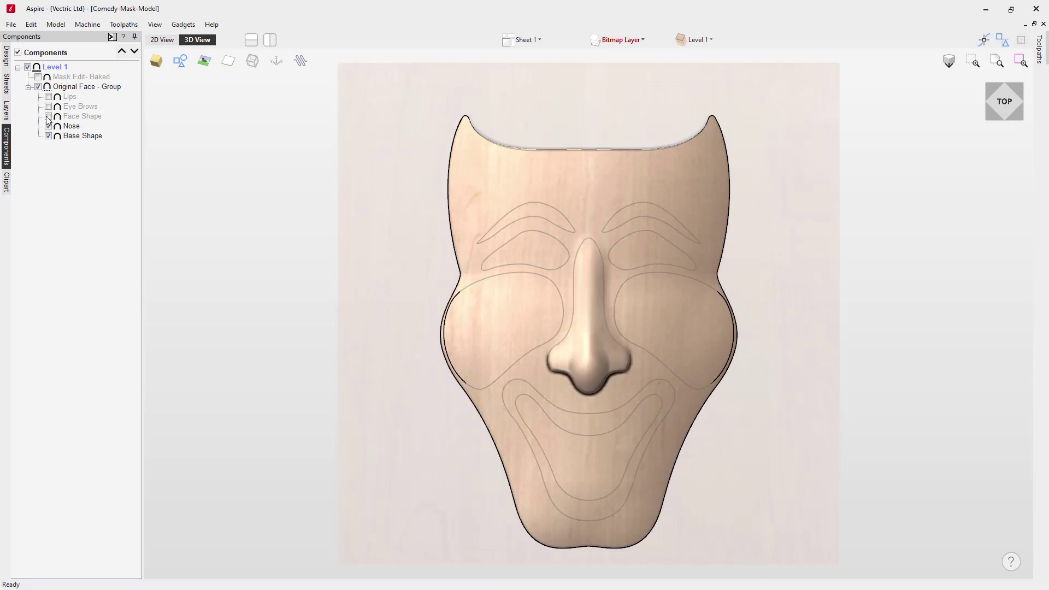
# Turn on Face Shape, Eye Brows and Lips, hide the vectors, then hide Original Face - Group.
pyautogui.click(48, 117)
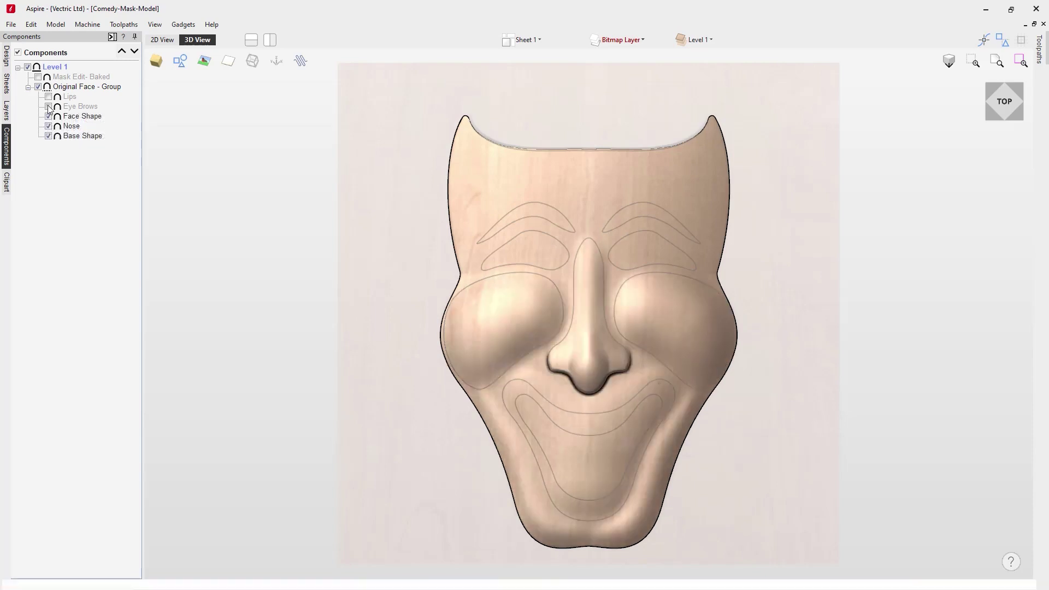
pyautogui.click(48, 107)
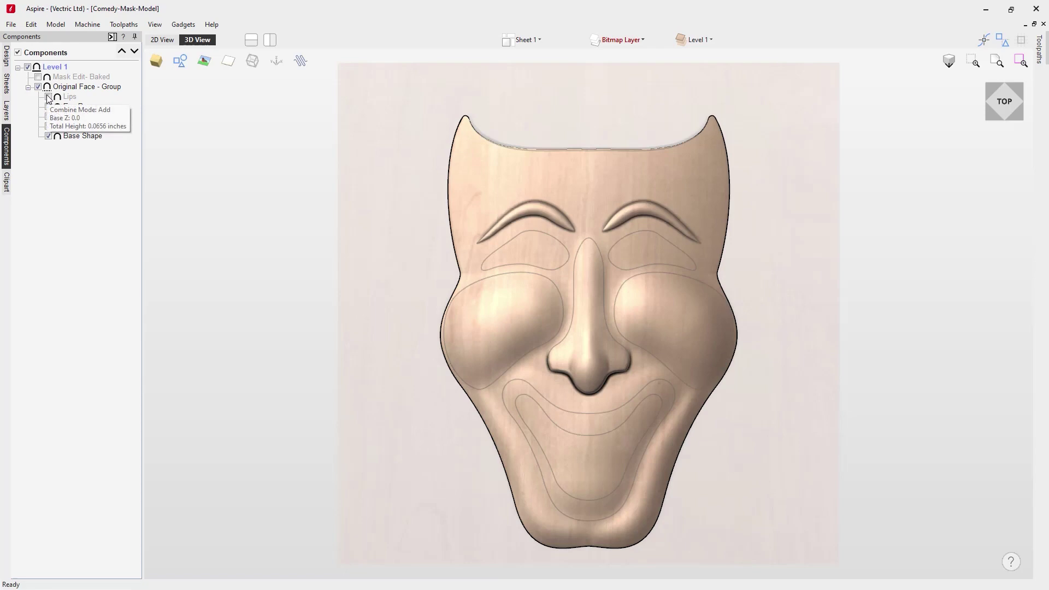
pyautogui.click(49, 97)
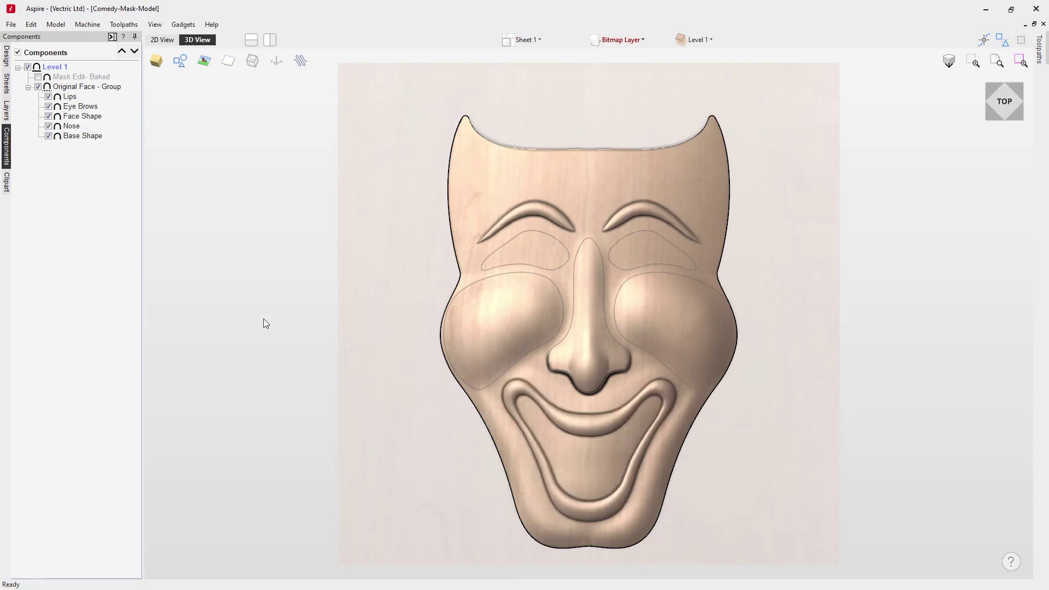
pyautogui.moveTo(516, 538); pyautogui.dragTo(464, 484)
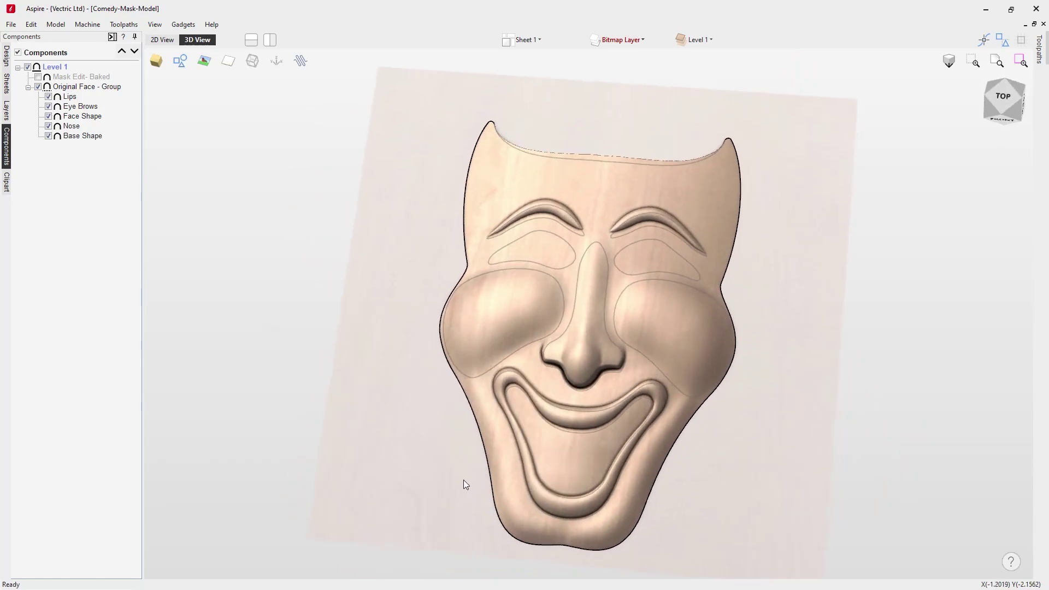
pyautogui.click(180, 60)
pyautogui.moveTo(235, 149)
pyautogui.mouseDown()
pyautogui.moveTo(401, 385)
pyautogui.moveTo(513, 411)
pyautogui.moveTo(598, 399)
pyautogui.moveTo(635, 336)
pyautogui.moveTo(636, 274)
pyautogui.moveTo(626, 297)
pyautogui.moveTo(575, 335)
pyautogui.moveTo(484, 331)
pyautogui.moveTo(398, 289)
pyautogui.moveTo(469, 354)
pyautogui.moveTo(228, 248)
pyautogui.mouseUp()
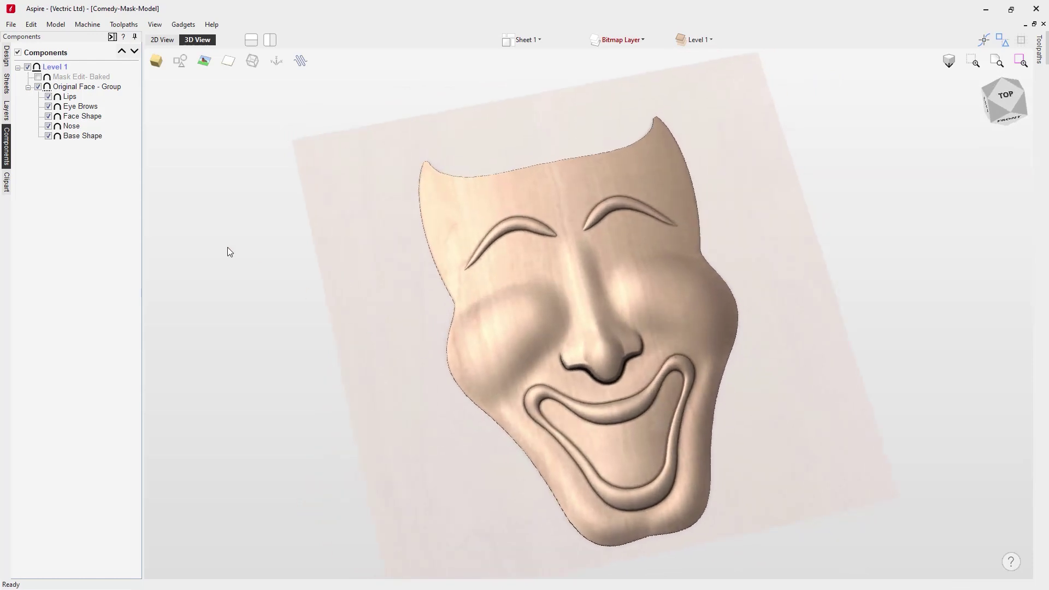
pyautogui.click(39, 86)
# Show the Mask Edit- Baked component and orbit the 3D view around the baked mask.
pyautogui.click(39, 77)
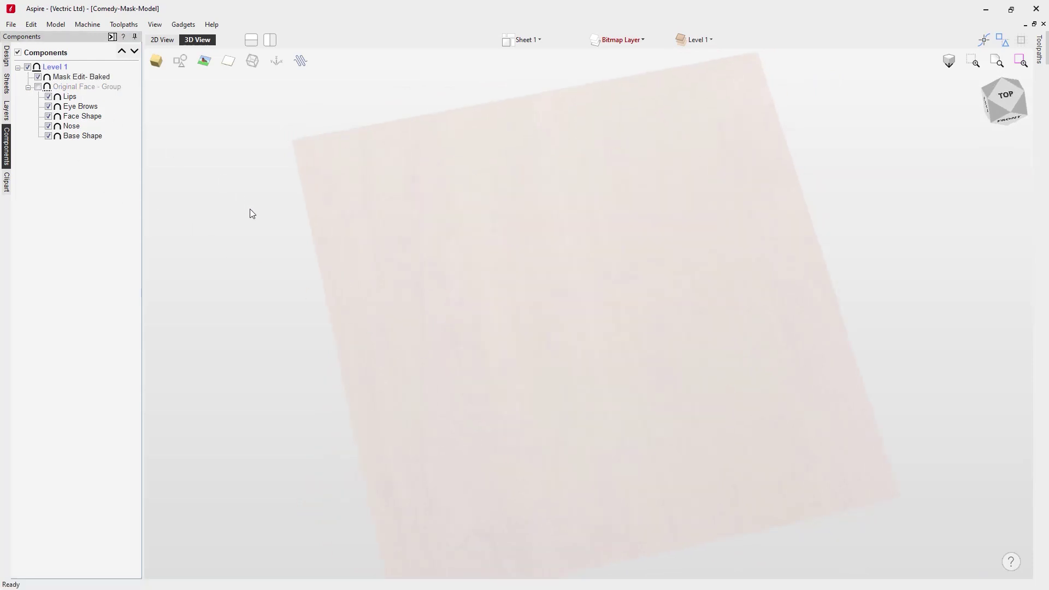
pyautogui.moveTo(250, 209); pyautogui.dragTo(562, 386)
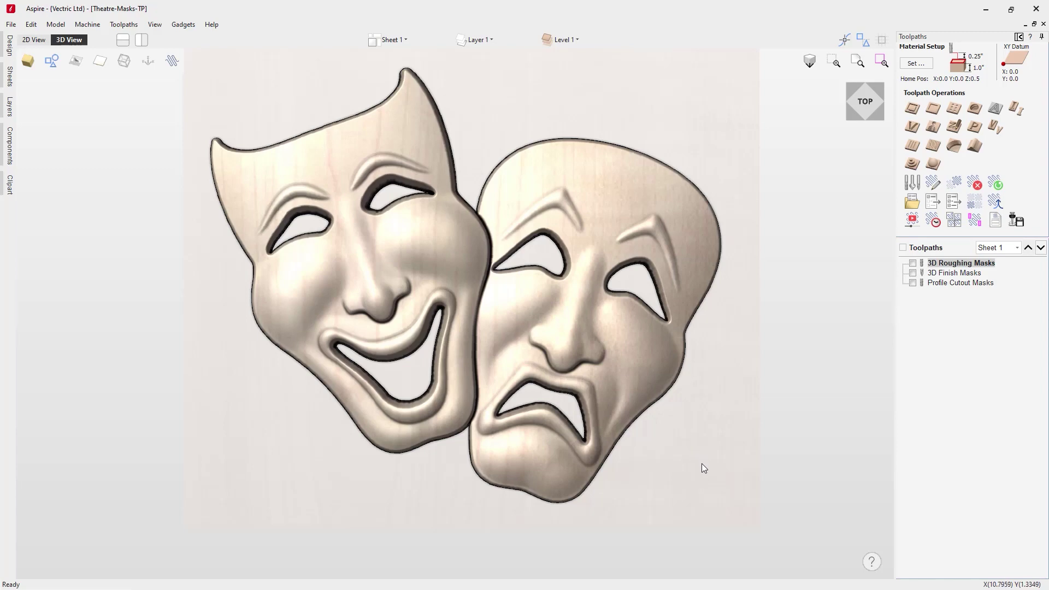
# Review the 3D roughing and finishing settings, then select 3D Roughing Masks and open Preview Toolpaths.
pyautogui.moveTo(703, 475); pyautogui.dragTo(762, 381)
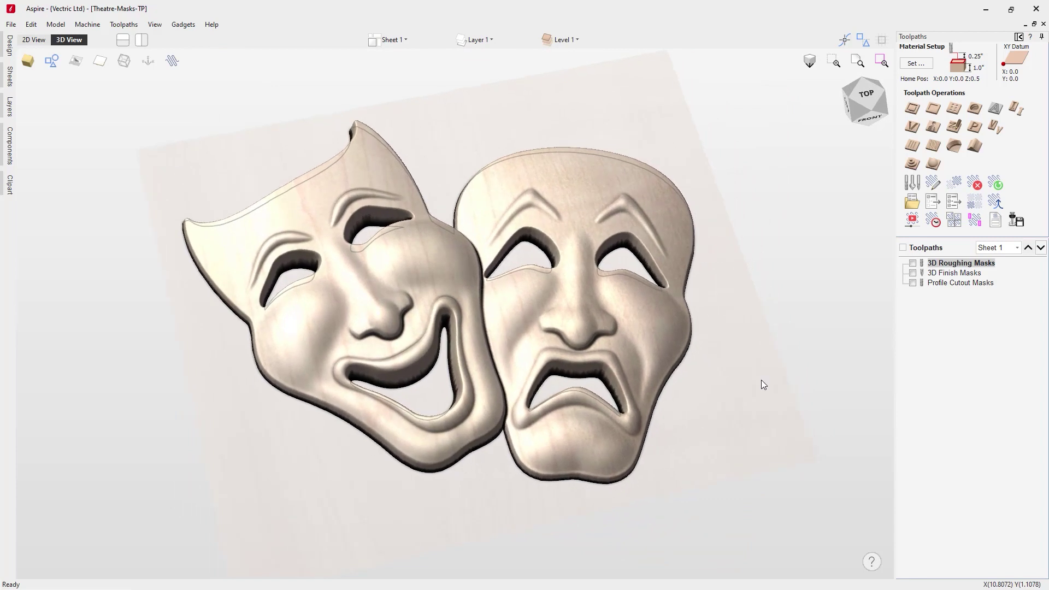
pyautogui.click(913, 163)
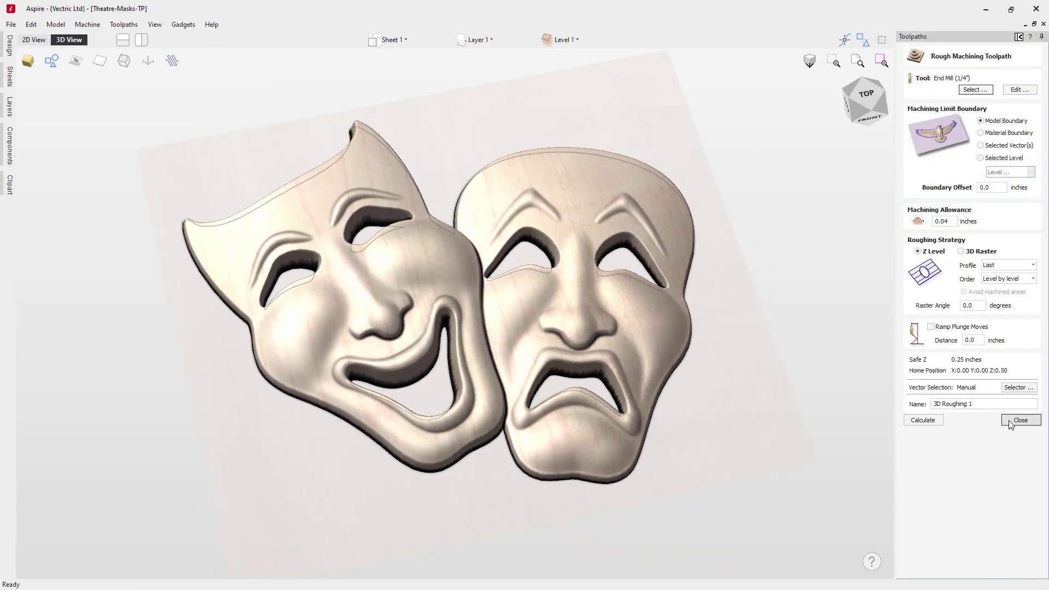
pyautogui.click(1021, 420)
pyautogui.click(932, 164)
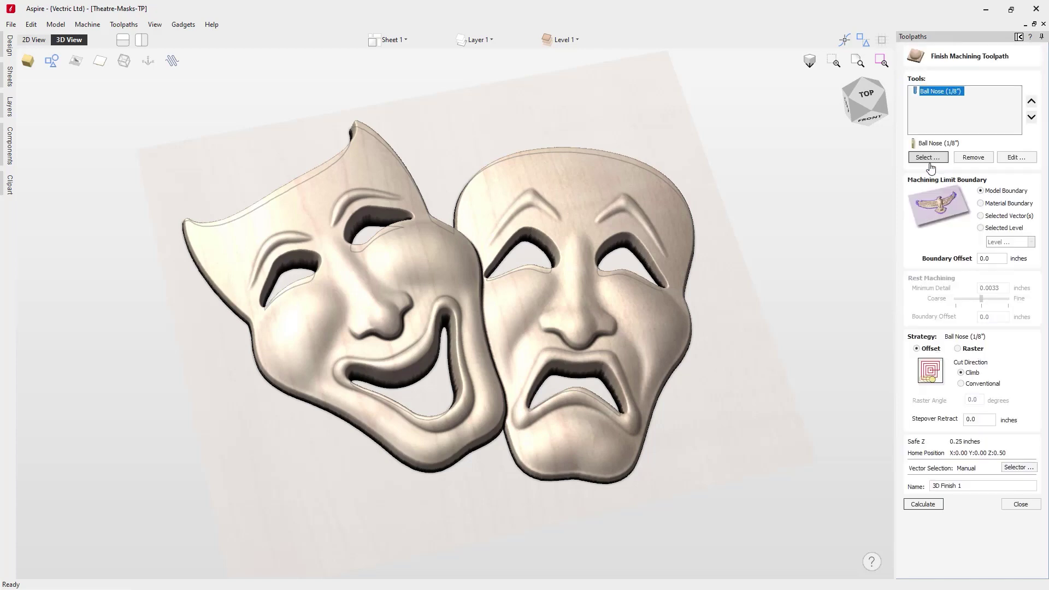
pyautogui.click(1021, 504)
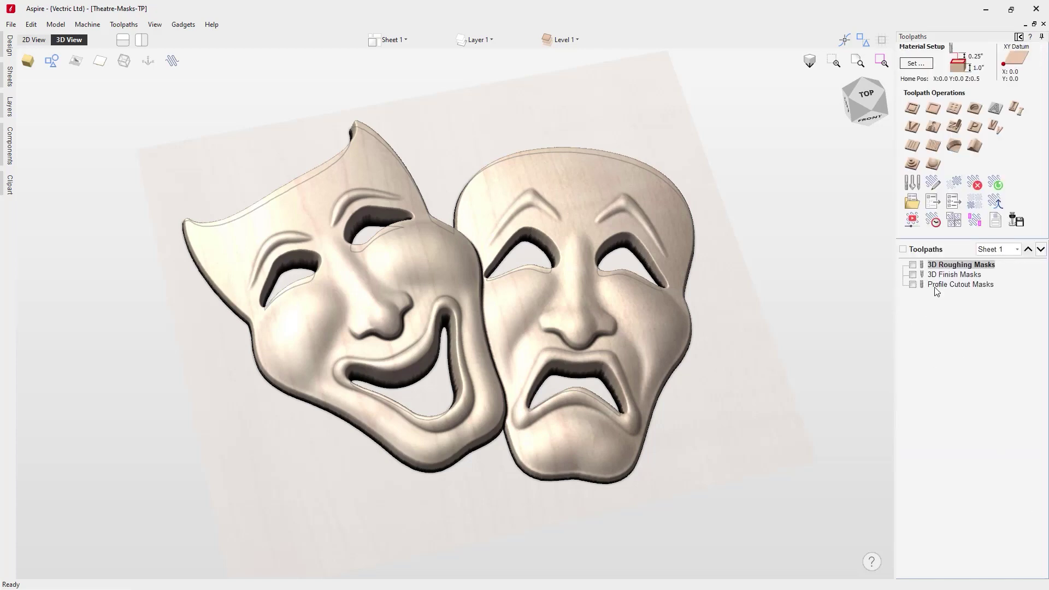
pyautogui.click(942, 268)
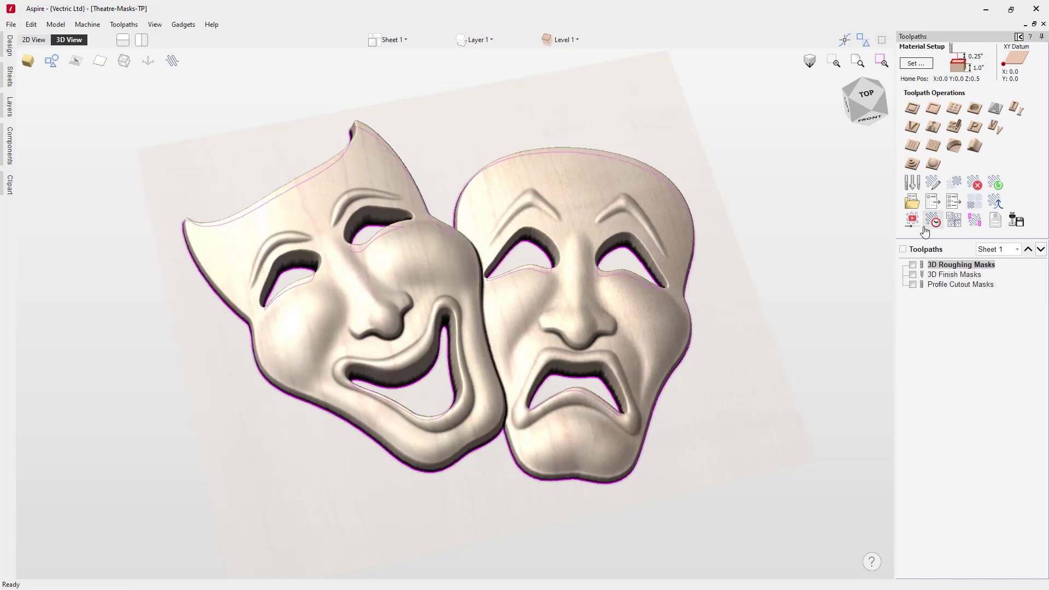
pyautogui.click(919, 224)
# Simulate the 3D Roughing Masks toolpath and orbit around the roughed-out block.
pyautogui.click(976, 179)
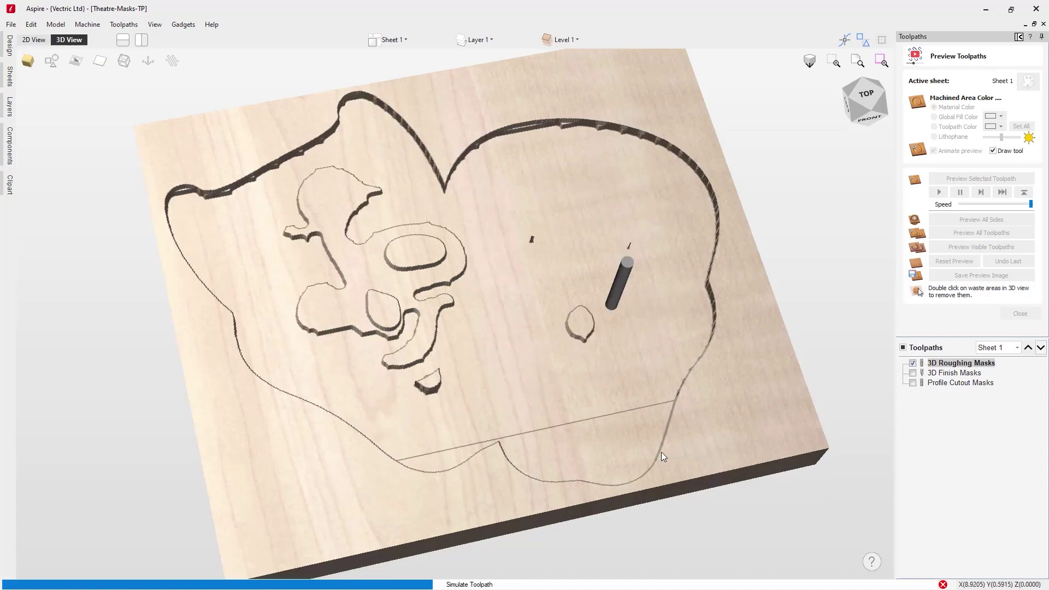
pyautogui.moveTo(601, 453); pyautogui.dragTo(461, 430)
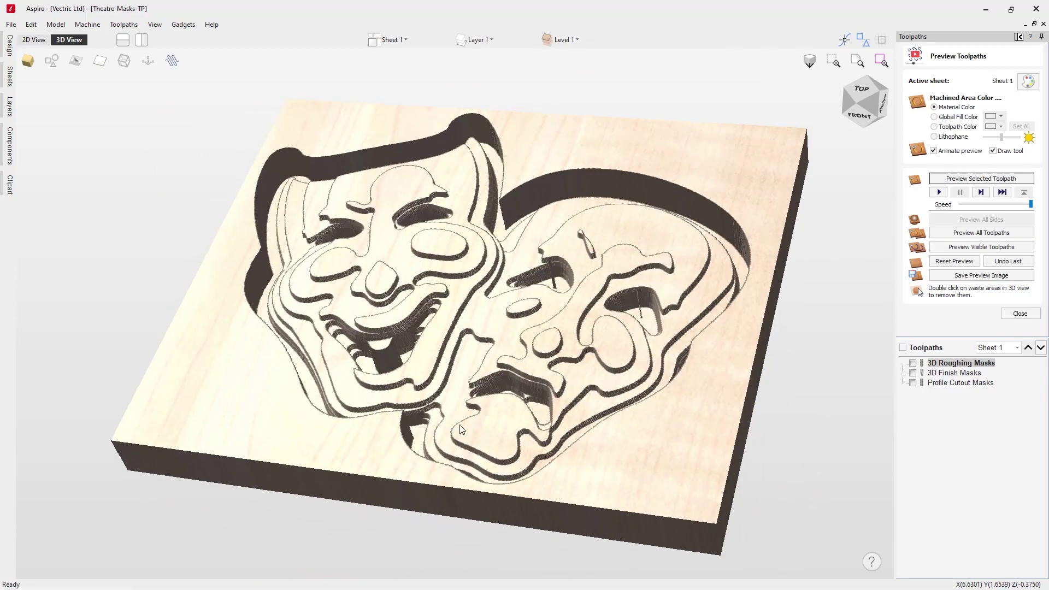
pyautogui.moveTo(548, 431); pyautogui.dragTo(870, 402)
# Simulate the 3D Finish Masks toolpath, carving both masks into smooth reliefs.
pyautogui.click(950, 373)
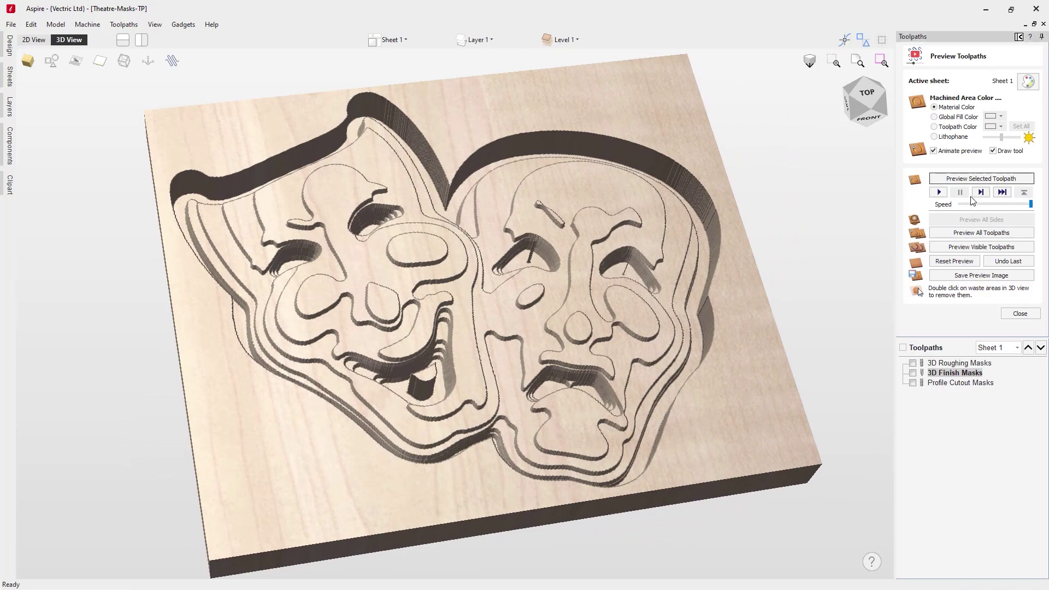
pyautogui.click(974, 178)
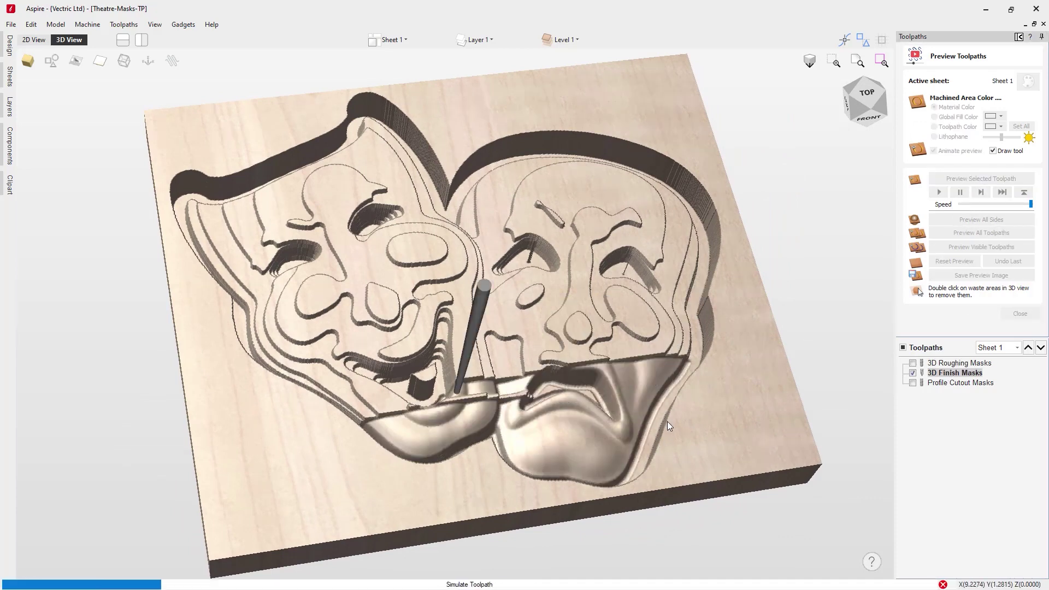
pyautogui.moveTo(668, 422); pyautogui.dragTo(587, 407)
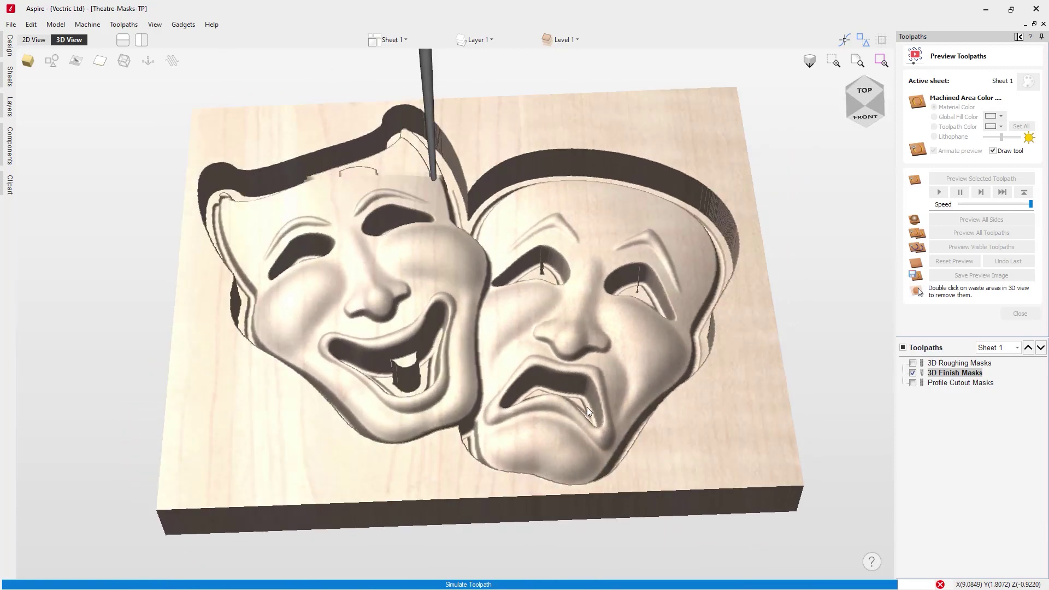
pyautogui.moveTo(690, 404)
pyautogui.mouseDown()
pyautogui.moveTo(638, 396)
pyautogui.moveTo(689, 397)
pyautogui.mouseUp()
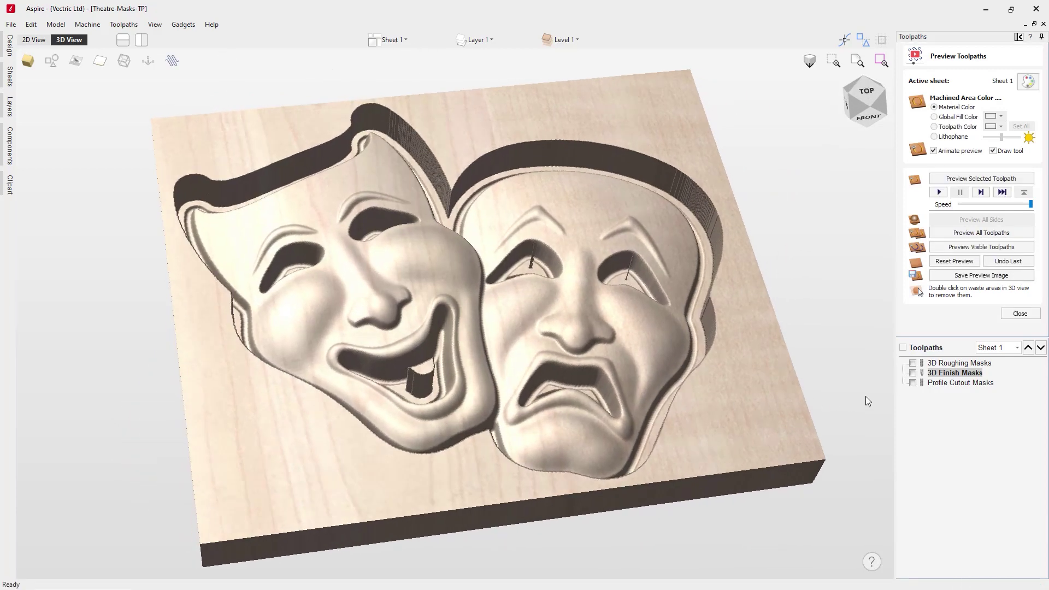
# Display the 3D Finish Masks toolpath lines and zoom around the carved masks to inspect them.
pyautogui.click(913, 374)
pyautogui.scroll(8, 576, 436)
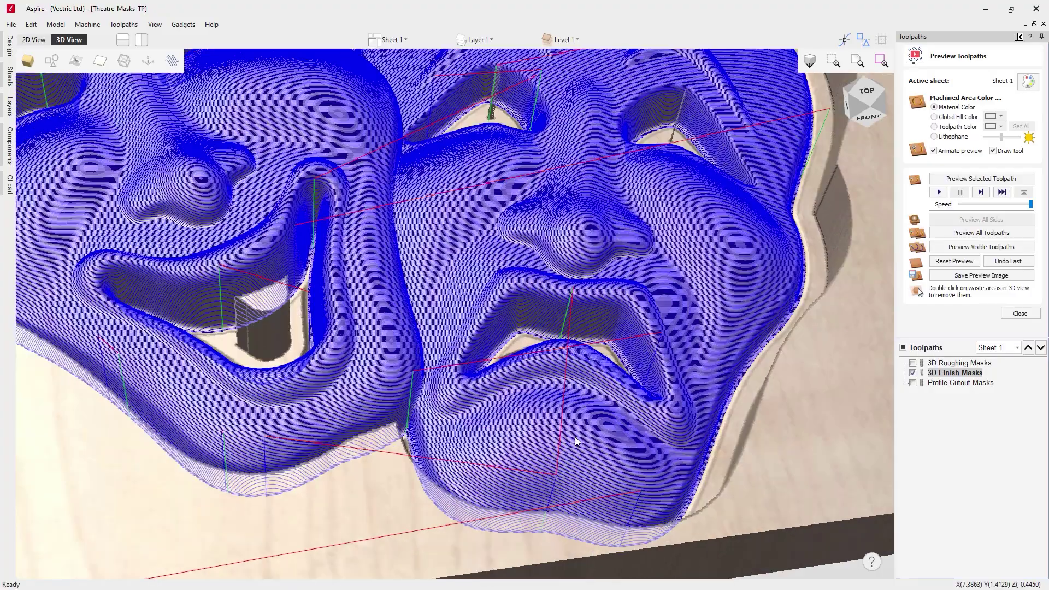
pyautogui.scroll(5, 576, 437)
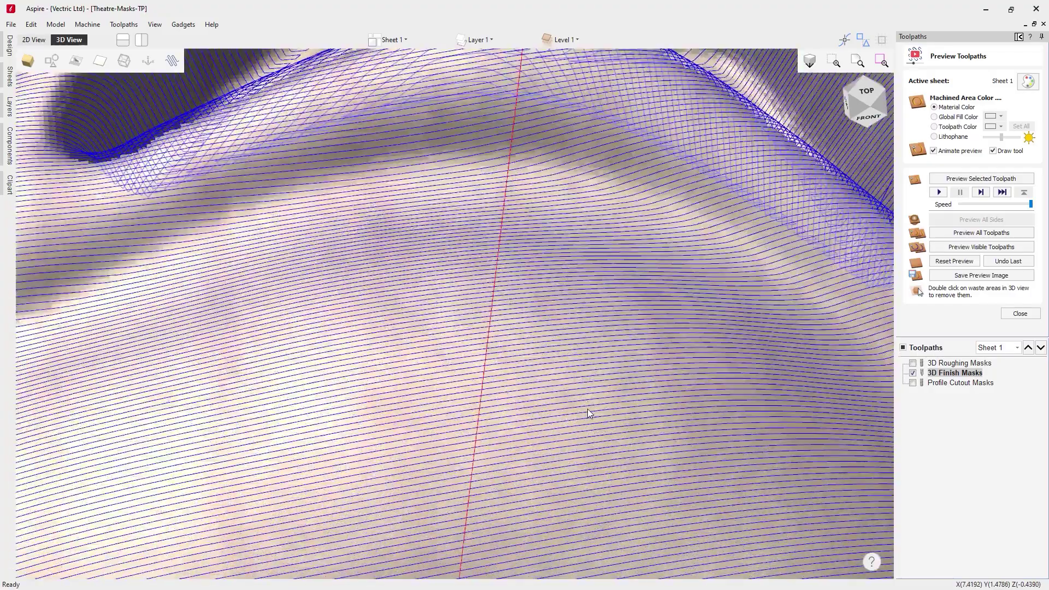
pyautogui.scroll(-3, 589, 437)
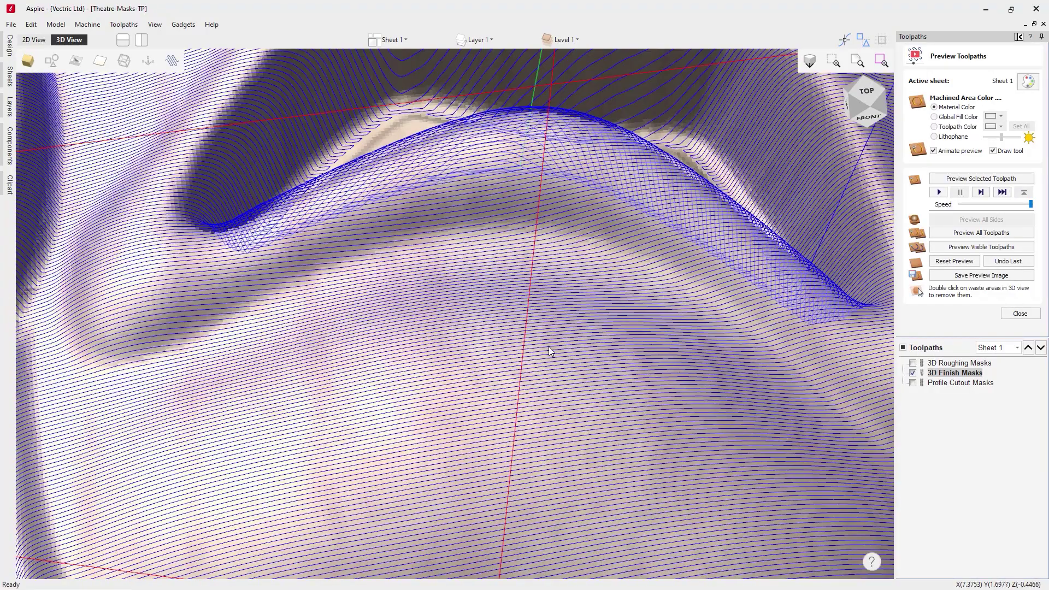
pyautogui.scroll(-4, 570, 439)
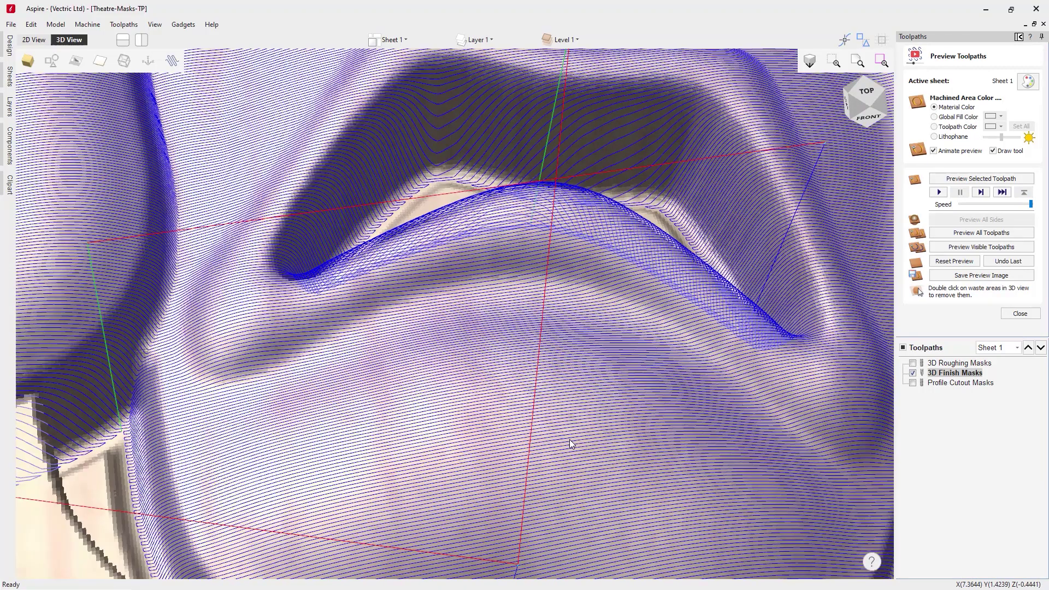
pyautogui.scroll(-10, 571, 443)
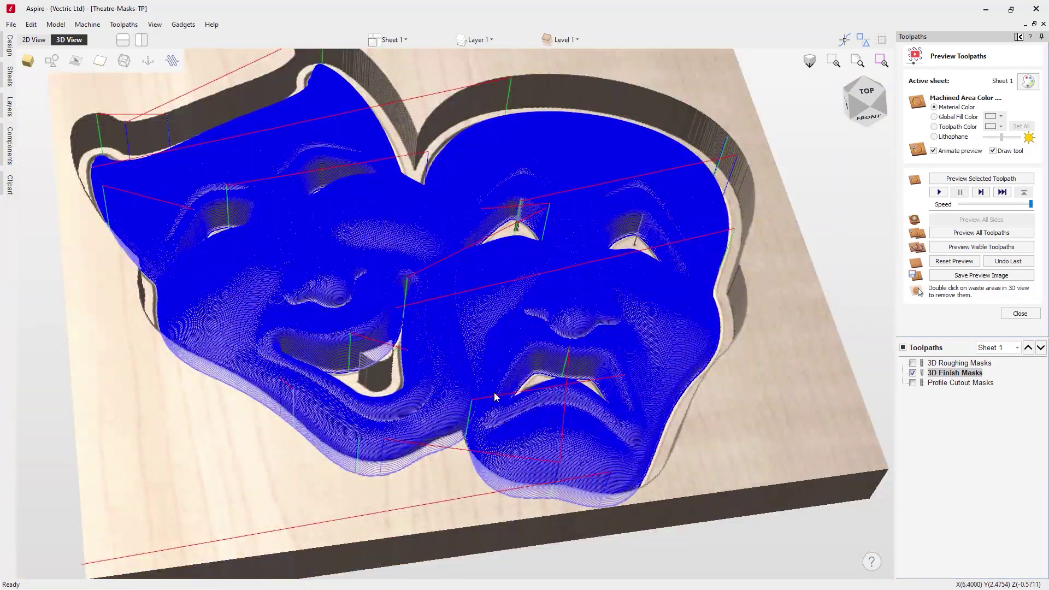
pyautogui.moveTo(494, 392); pyautogui.dragTo(702, 417)
pyautogui.scroll(3, 505, 444)
# Hide the finish toolpath lines and simulate the Profile Cutout Masks toolpath, viewed from the top.
pyautogui.click(912, 374)
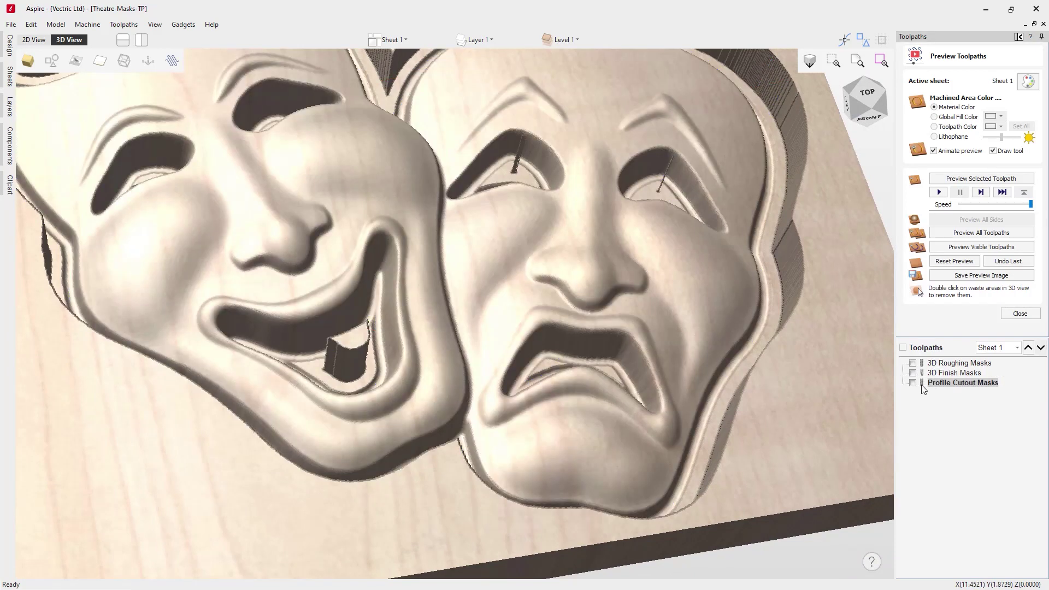
pyautogui.click(963, 179)
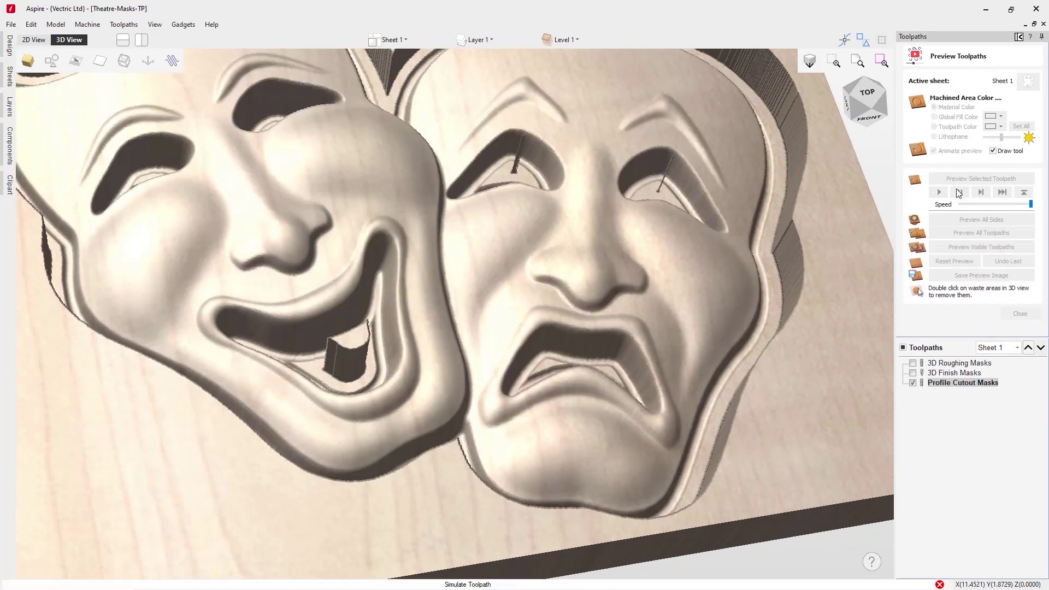
pyautogui.moveTo(717, 301); pyautogui.dragTo(606, 327)
pyautogui.scroll(-5, 607, 328)
pyautogui.press('1')
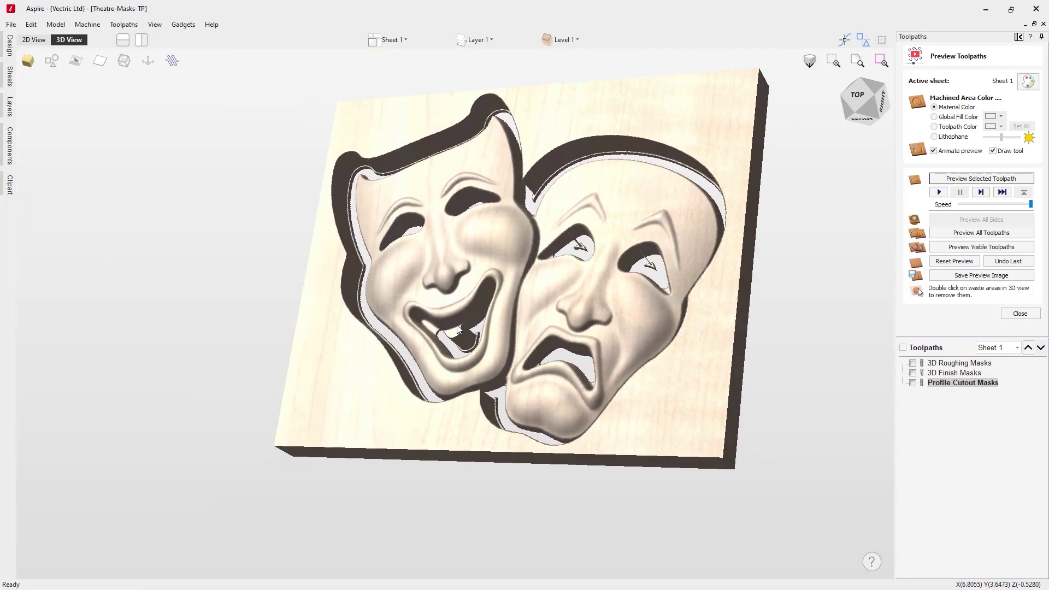
# Inspect the Profile Cutout Masks toolpath lines on the tilted board, then hide them.
pyautogui.click(913, 382)
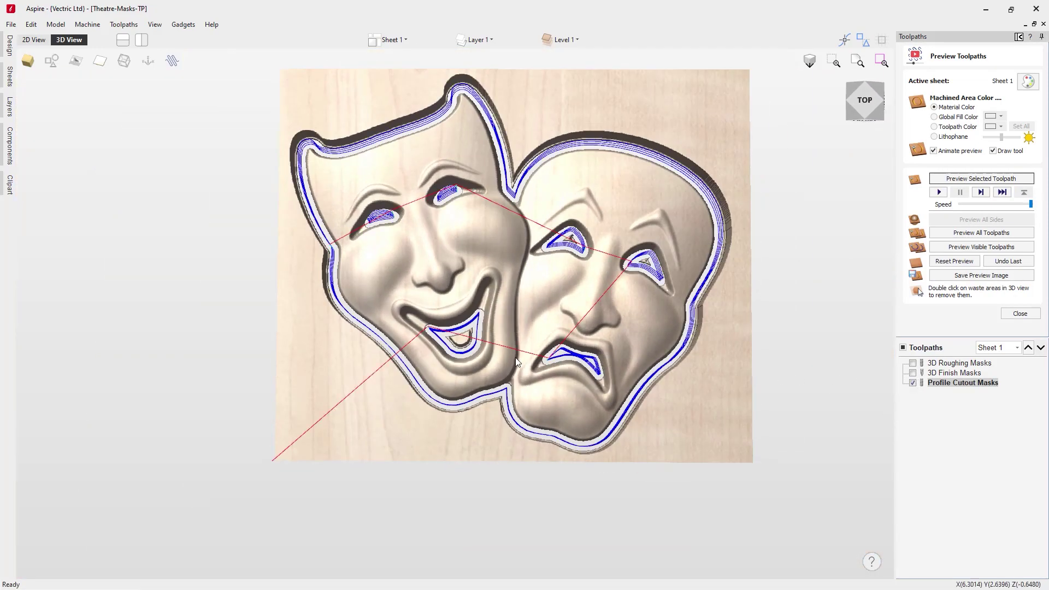
pyautogui.moveTo(513, 413); pyautogui.dragTo(492, 363)
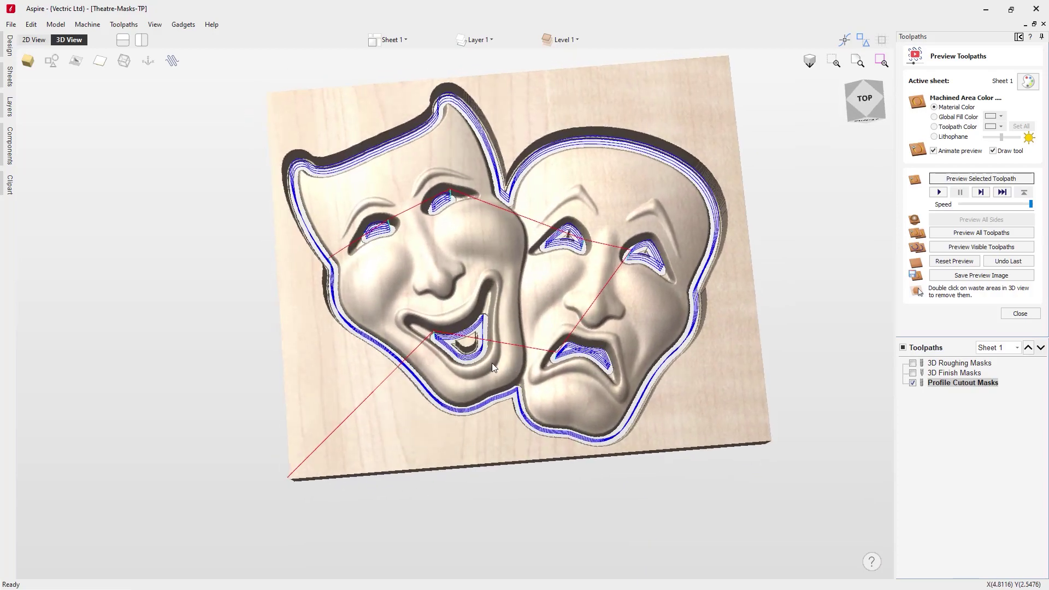
pyautogui.click(914, 383)
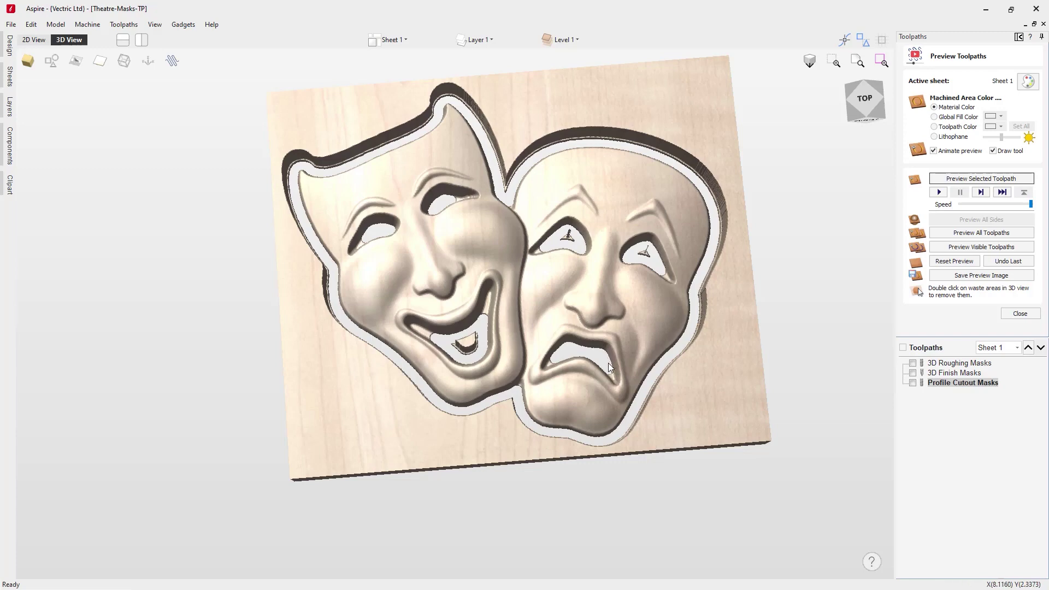
pyautogui.moveTo(625, 400)
pyautogui.mouseDown()
pyautogui.moveTo(559, 395)
pyautogui.moveTo(612, 402)
pyautogui.mouseUp()
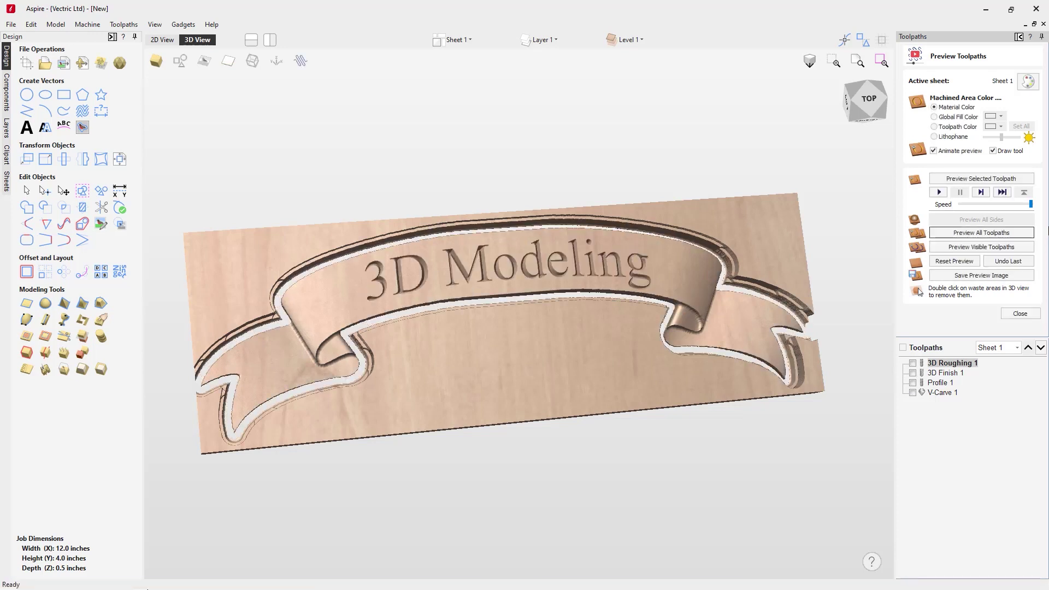
# Remove the waste material around the 3D Modeling banner and hide the V-Carve 1 toolpath lines.
pyautogui.doubleClick(762, 256)
pyautogui.doubleClick(597, 328)
pyautogui.moveTo(597, 327)
pyautogui.mouseDown()
pyautogui.moveTo(789, 422)
pyautogui.moveTo(527, 370)
pyautogui.moveTo(762, 361)
pyautogui.moveTo(791, 335)
pyautogui.mouseUp()
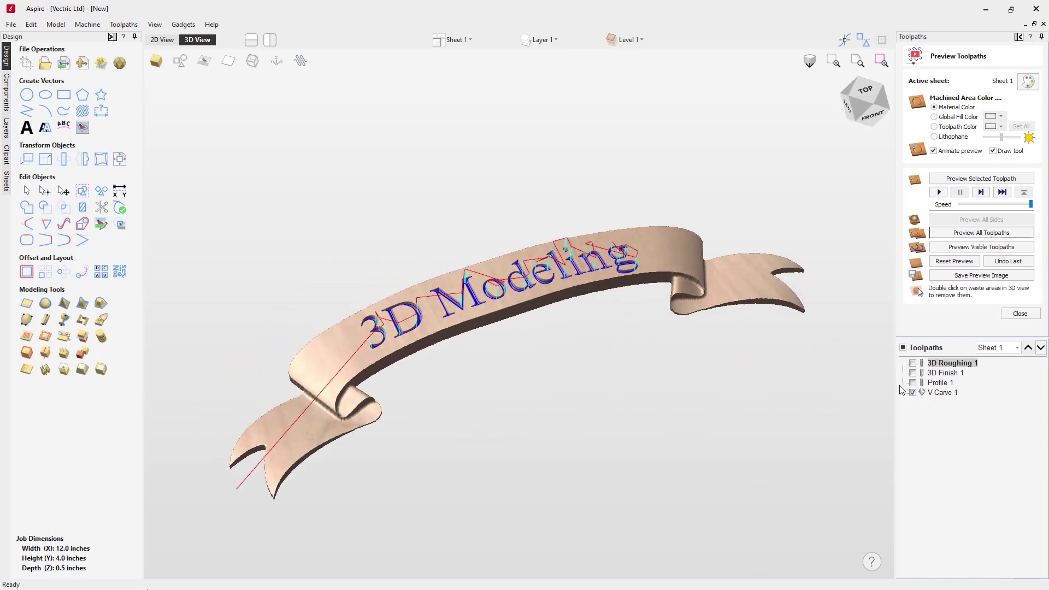
pyautogui.click(912, 393)
pyautogui.moveTo(846, 436); pyautogui.dragTo(527, 470)
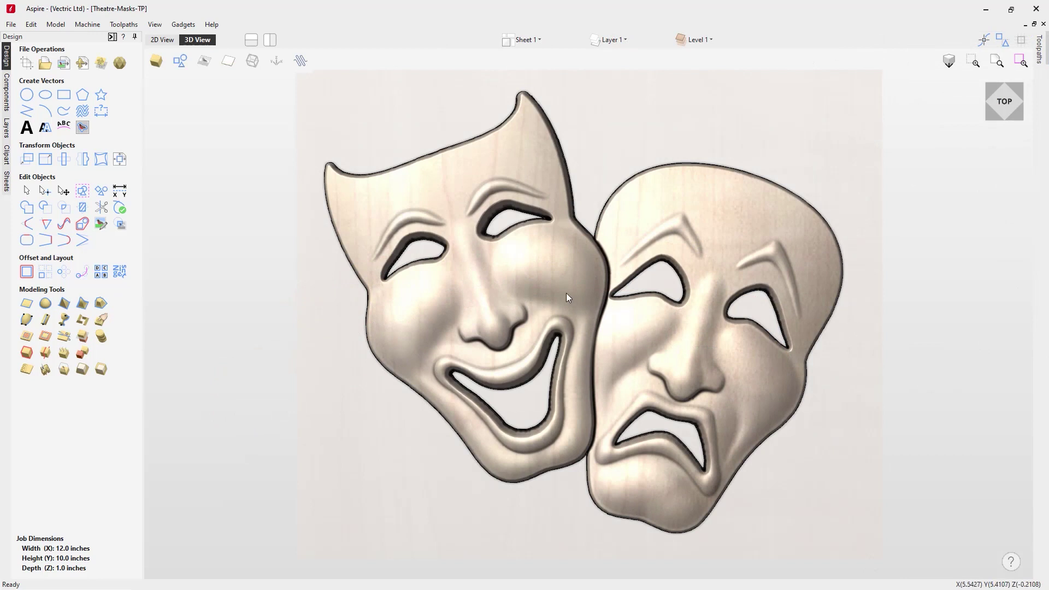
# Select both masks and triangulate them for STL export: 357134 triangles, 0.0004 inch maximum error.
pyautogui.click(567, 296)
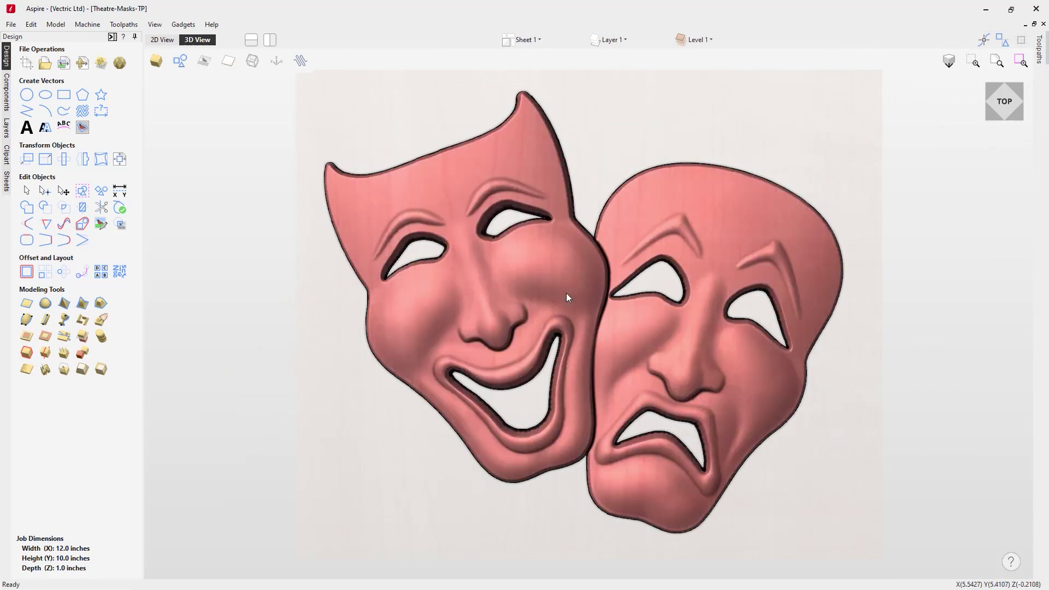
pyautogui.click(120, 64)
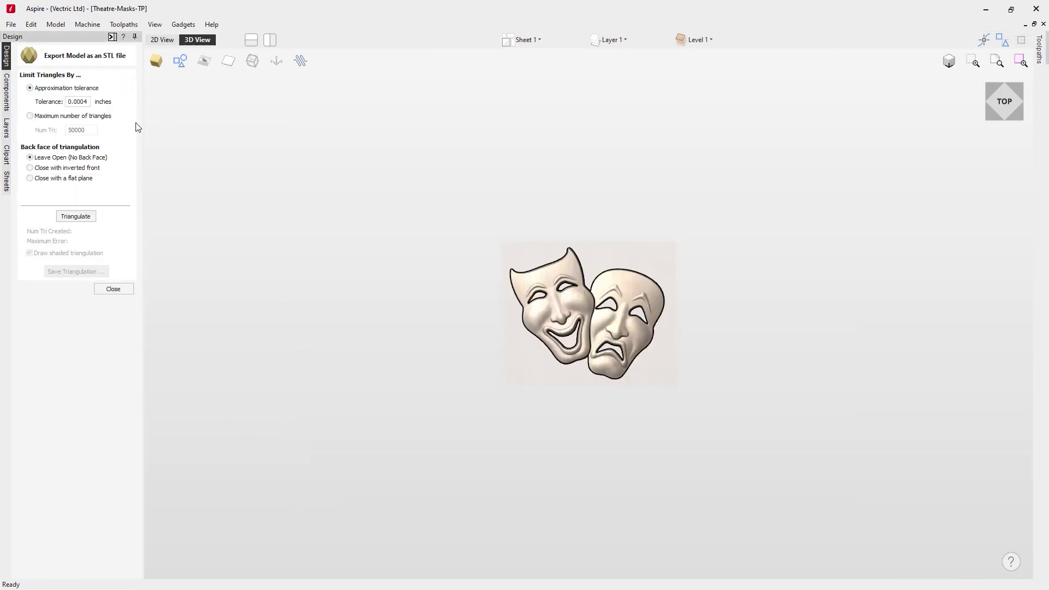
pyautogui.click(88, 217)
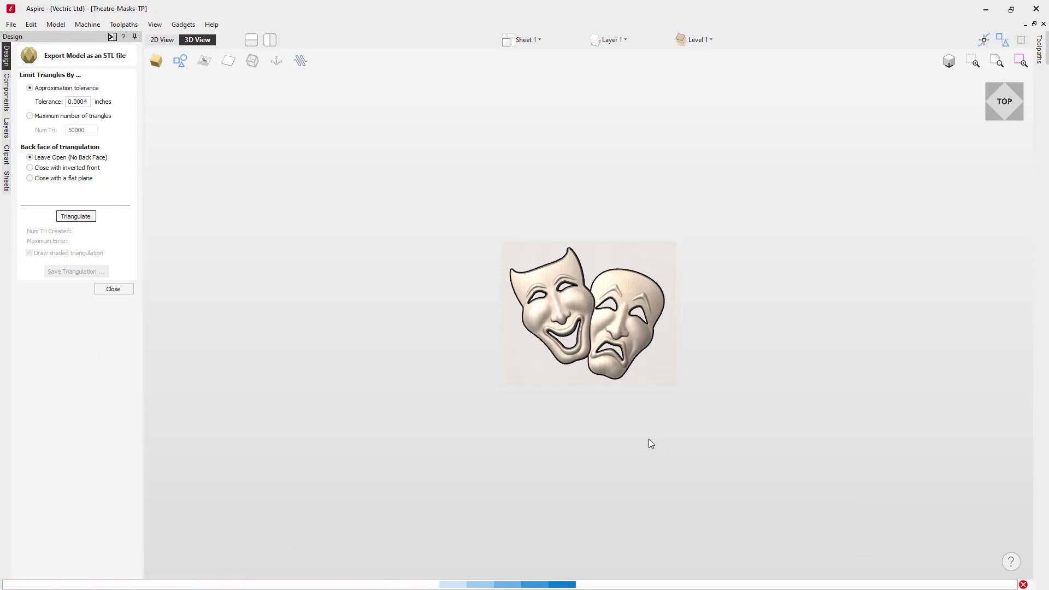
pyautogui.moveTo(651, 442); pyautogui.dragTo(665, 484)
pyautogui.scroll(2, 820, 484)
pyautogui.moveTo(834, 480)
pyautogui.mouseDown()
pyautogui.moveTo(819, 485)
pyautogui.moveTo(773, 457)
pyautogui.moveTo(804, 454)
pyautogui.mouseUp()
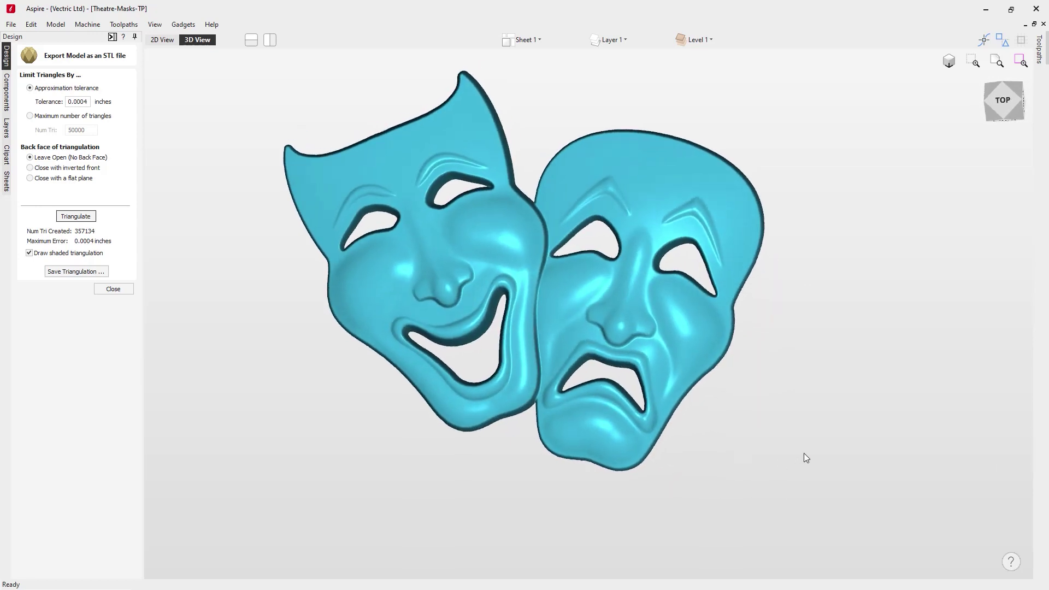
# Close the STL export panel and orbit the masks toward a top-down view.
pyautogui.click(121, 293)
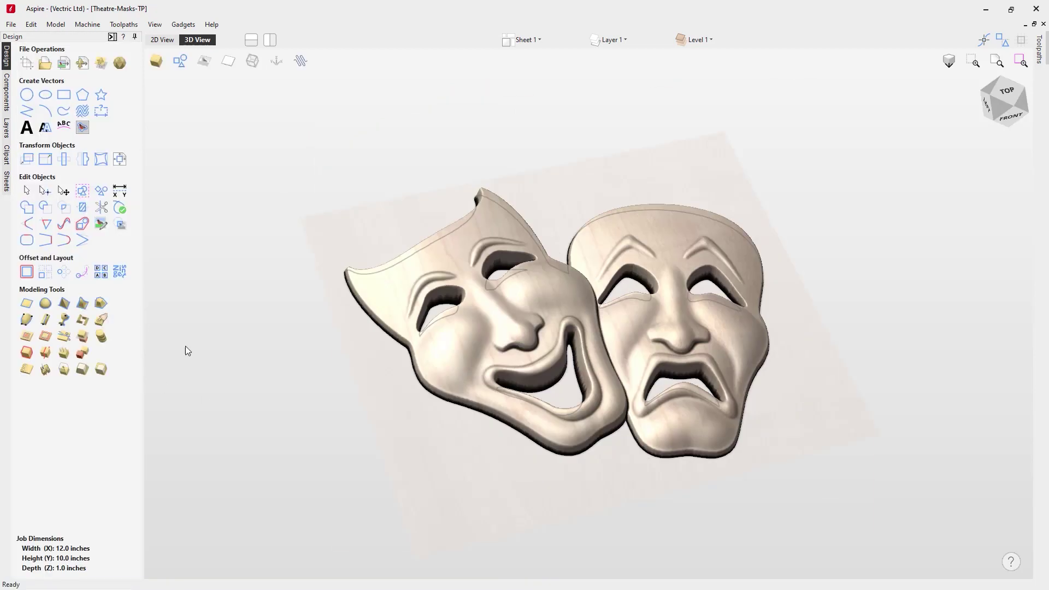
pyautogui.moveTo(631, 461); pyautogui.dragTo(577, 536)
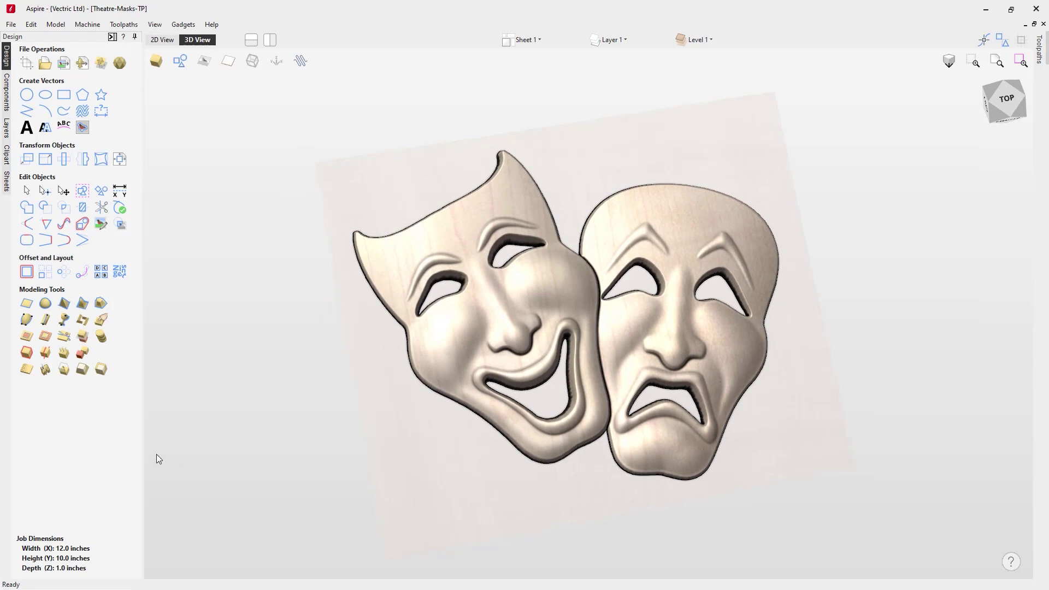